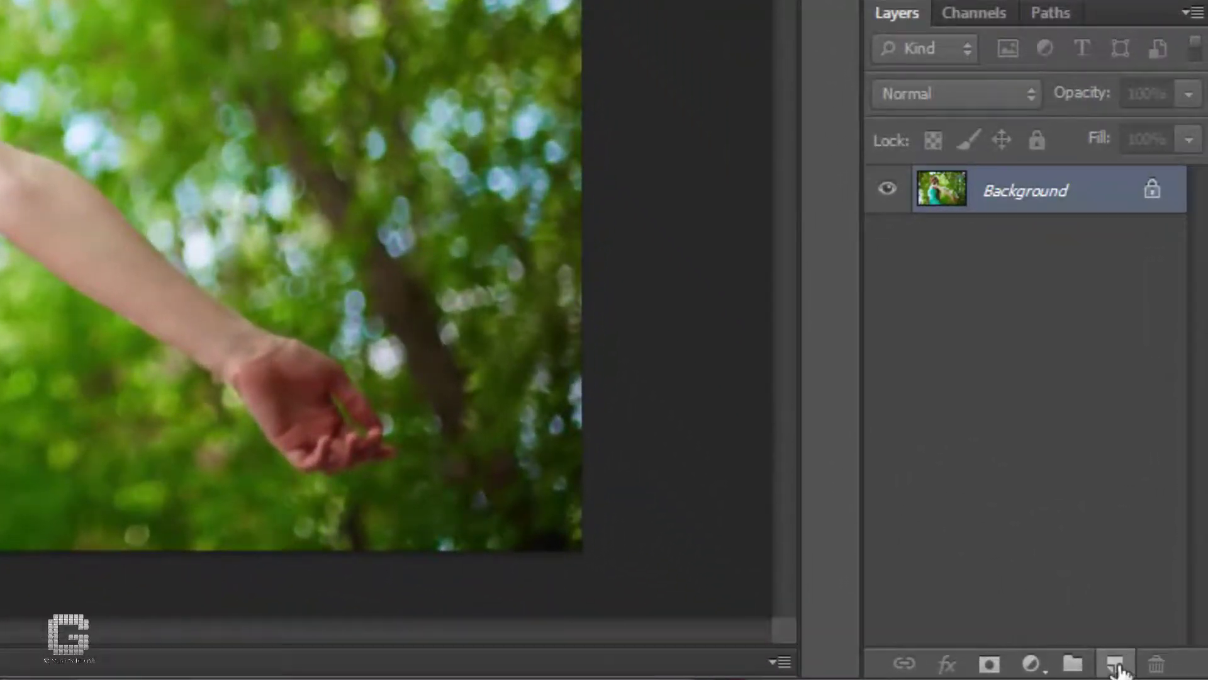
# - Add a new empty layer above the photo and name it Rain
pyautogui.click(1155, 671)
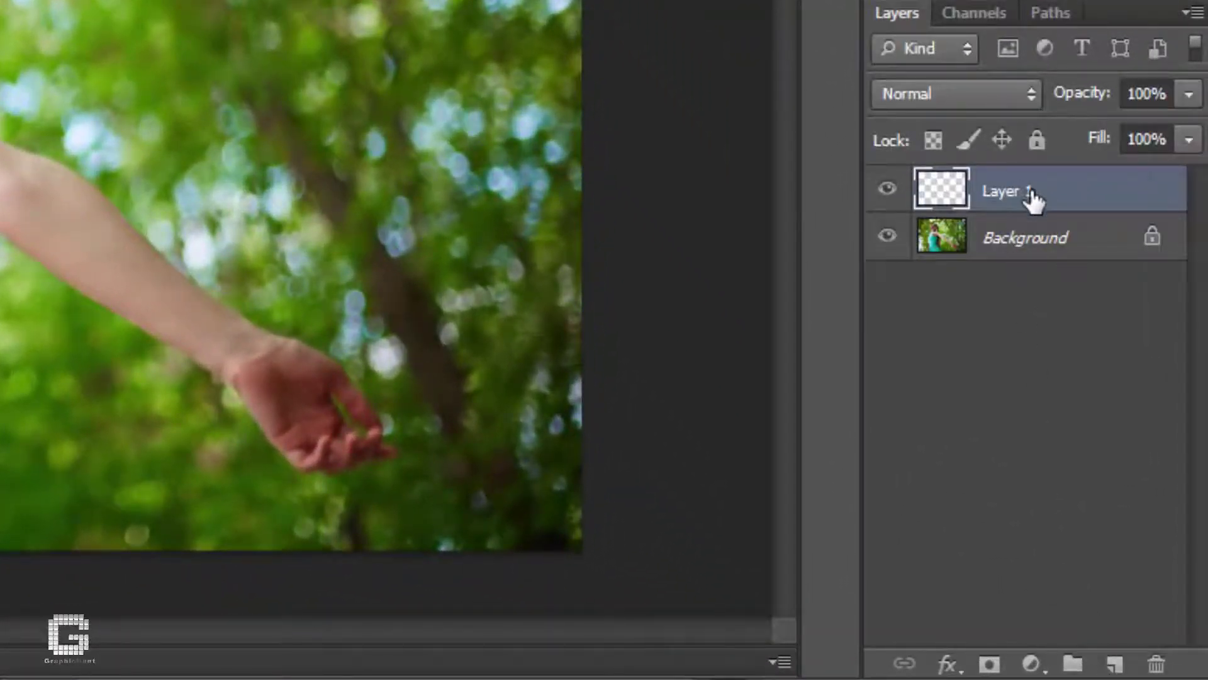
pyautogui.doubleClick(1007, 191)
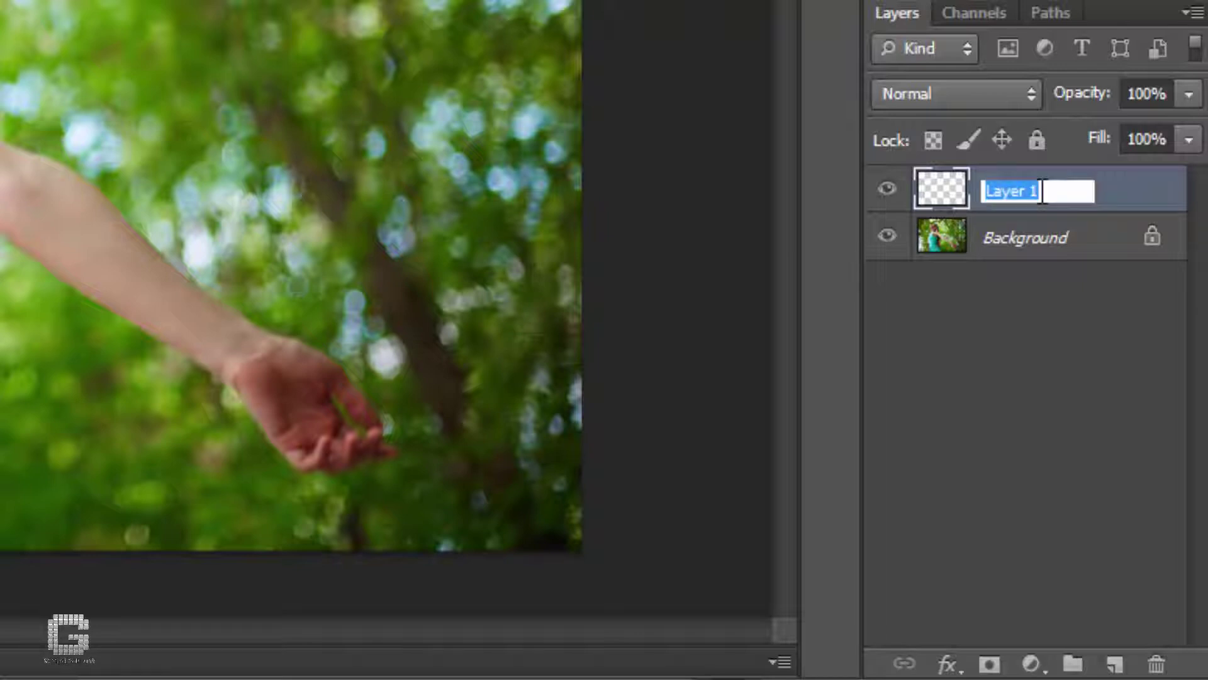
pyautogui.write('Rain')
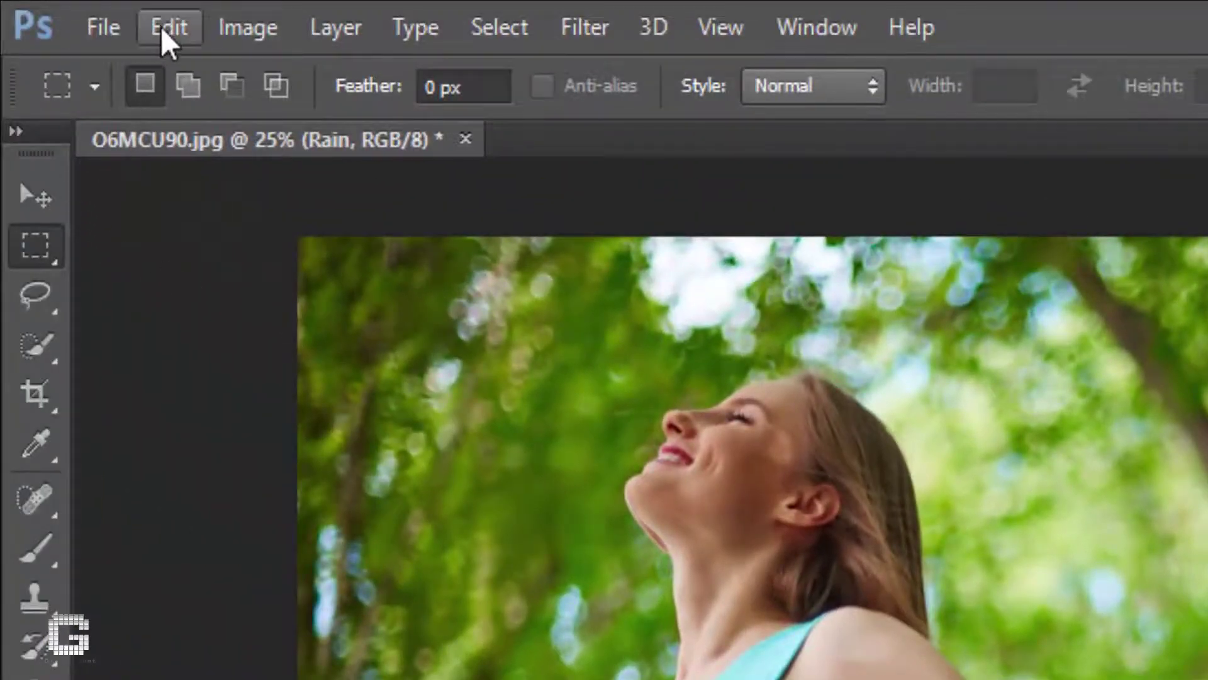
# - Fill the Rain layer completely with solid black using Edit > Fill
pyautogui.click(166, 31)
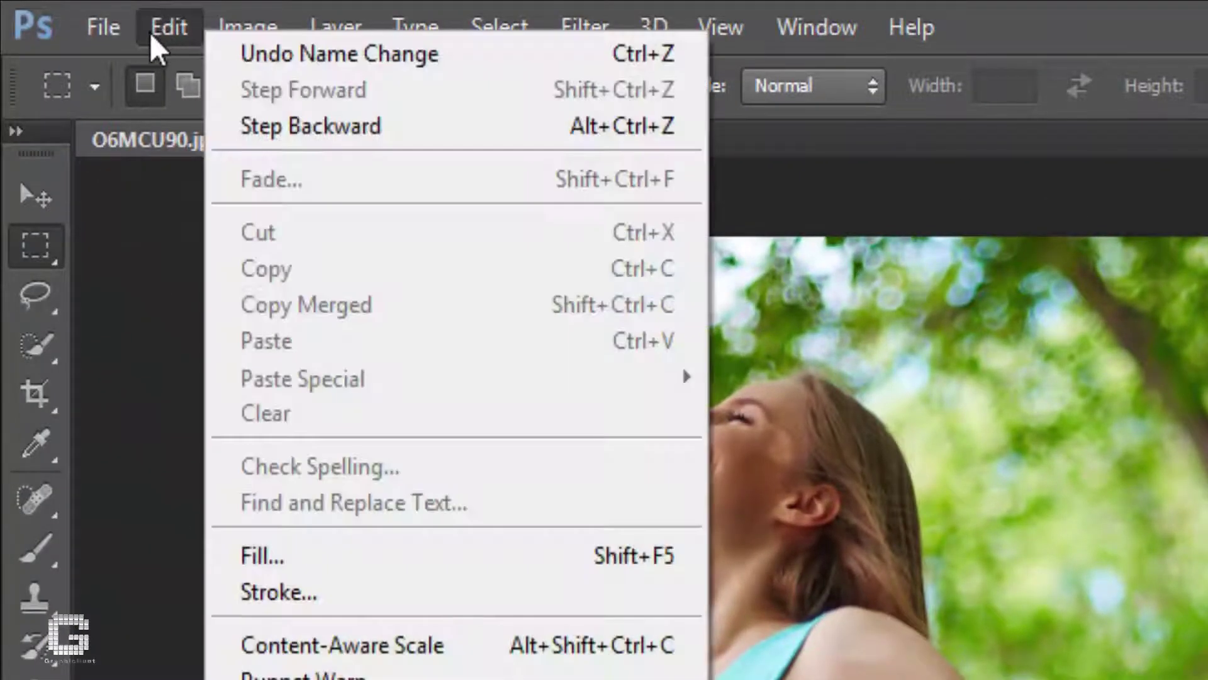
pyautogui.click(331, 557)
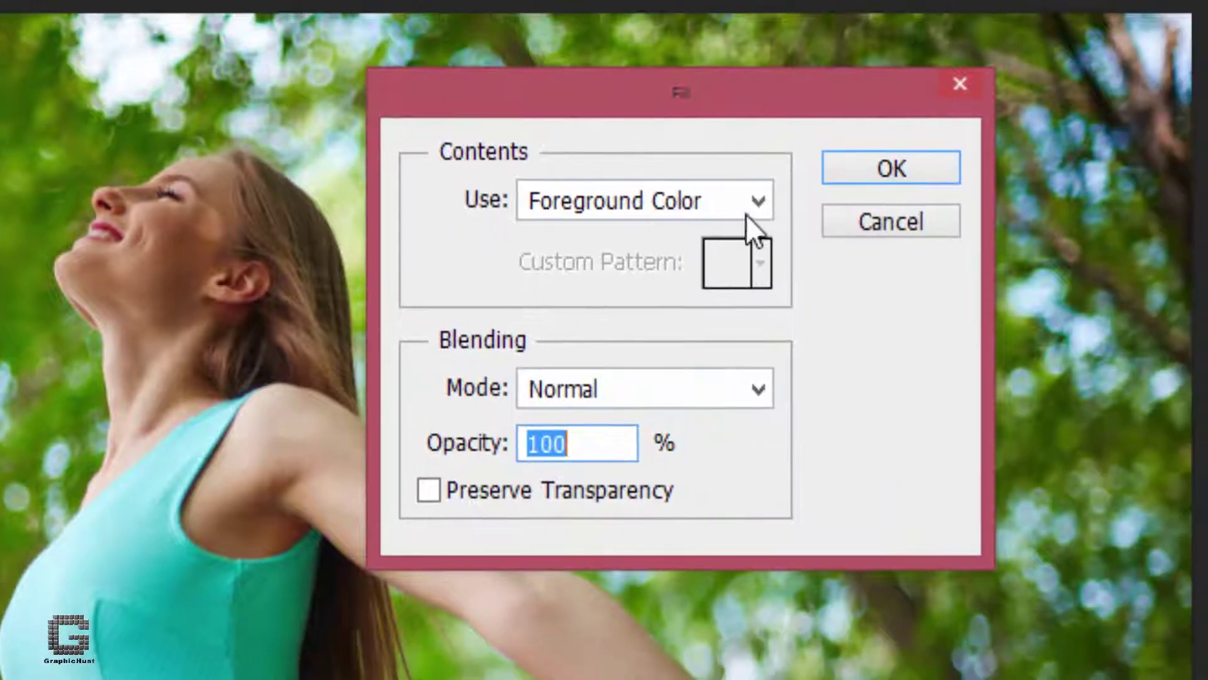
pyautogui.click(759, 202)
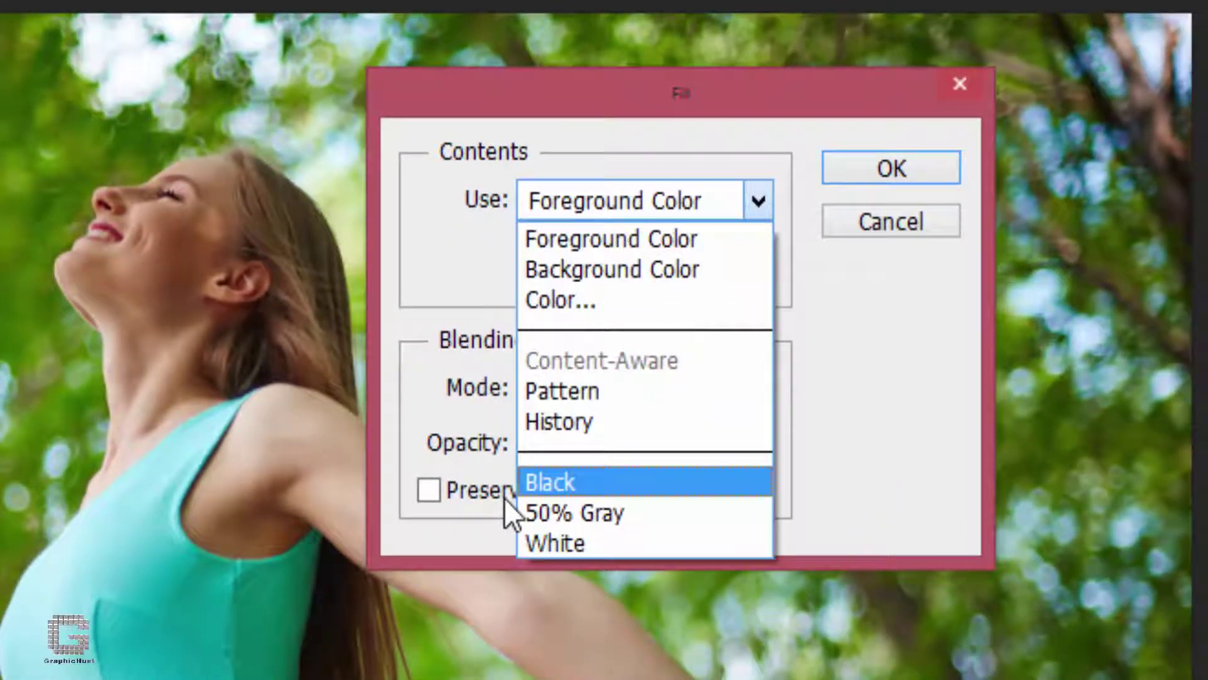
pyautogui.click(619, 482)
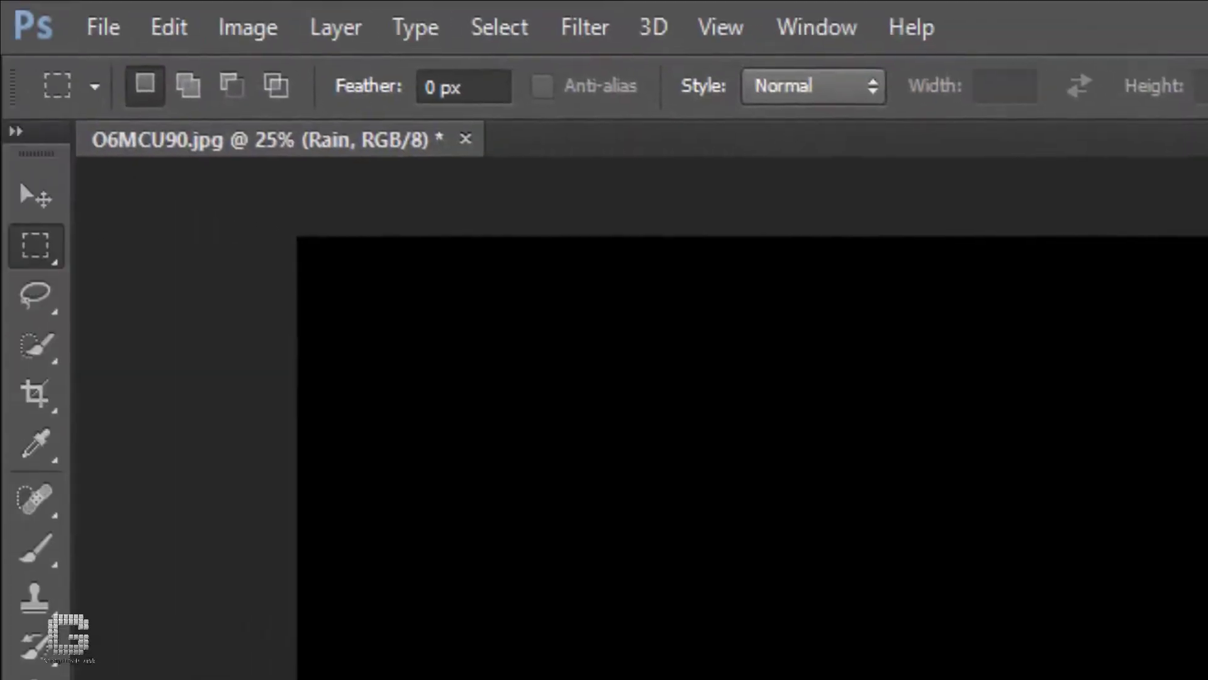
# - Apply Add Noise to the black Rain layer at 25%, Gaussian, Monochromatic
pyautogui.click(588, 29)
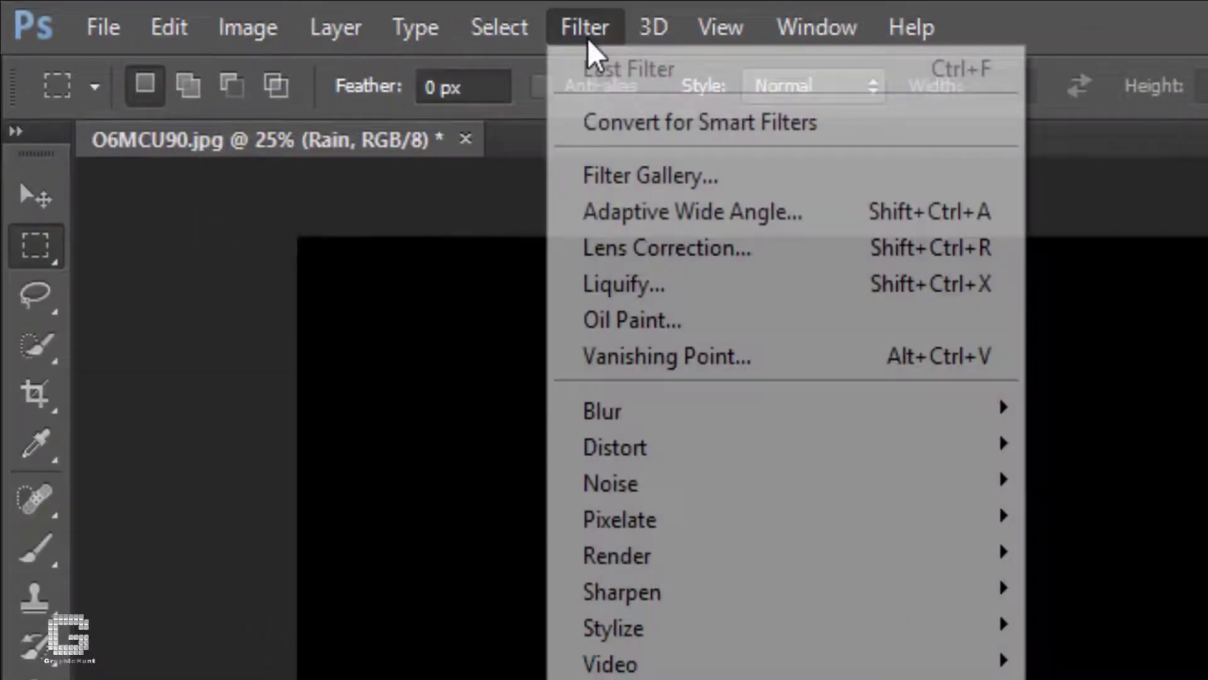
pyautogui.moveTo(871, 499)
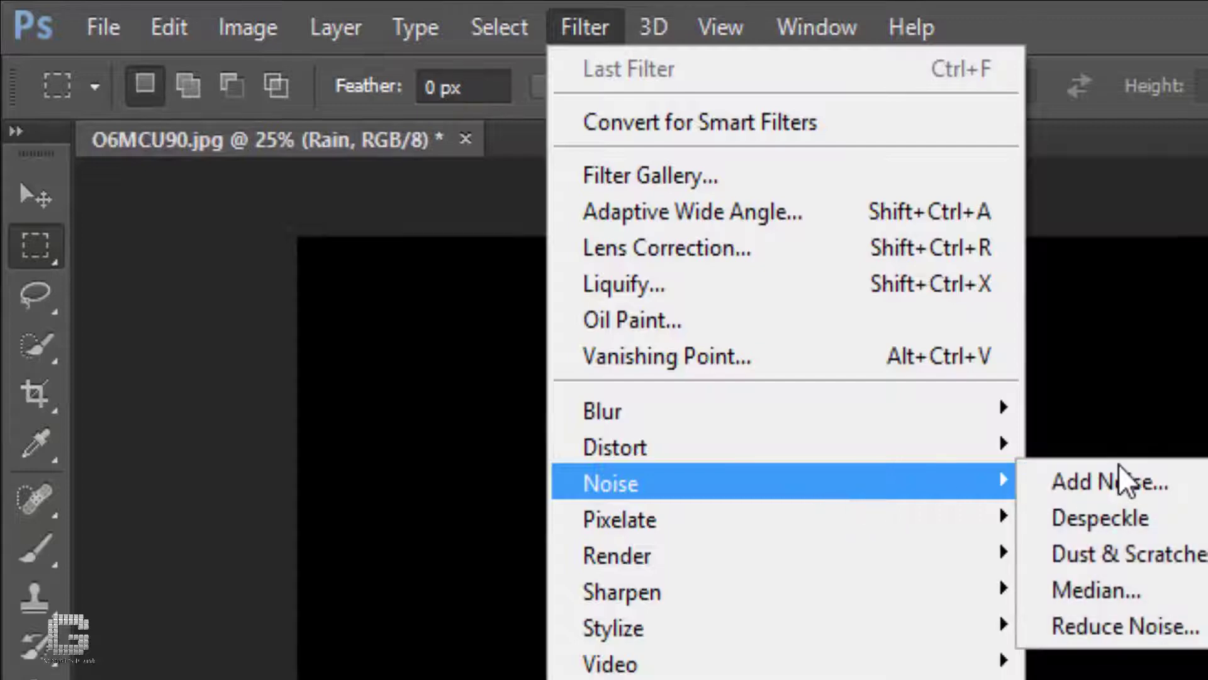
pyautogui.click(1070, 479)
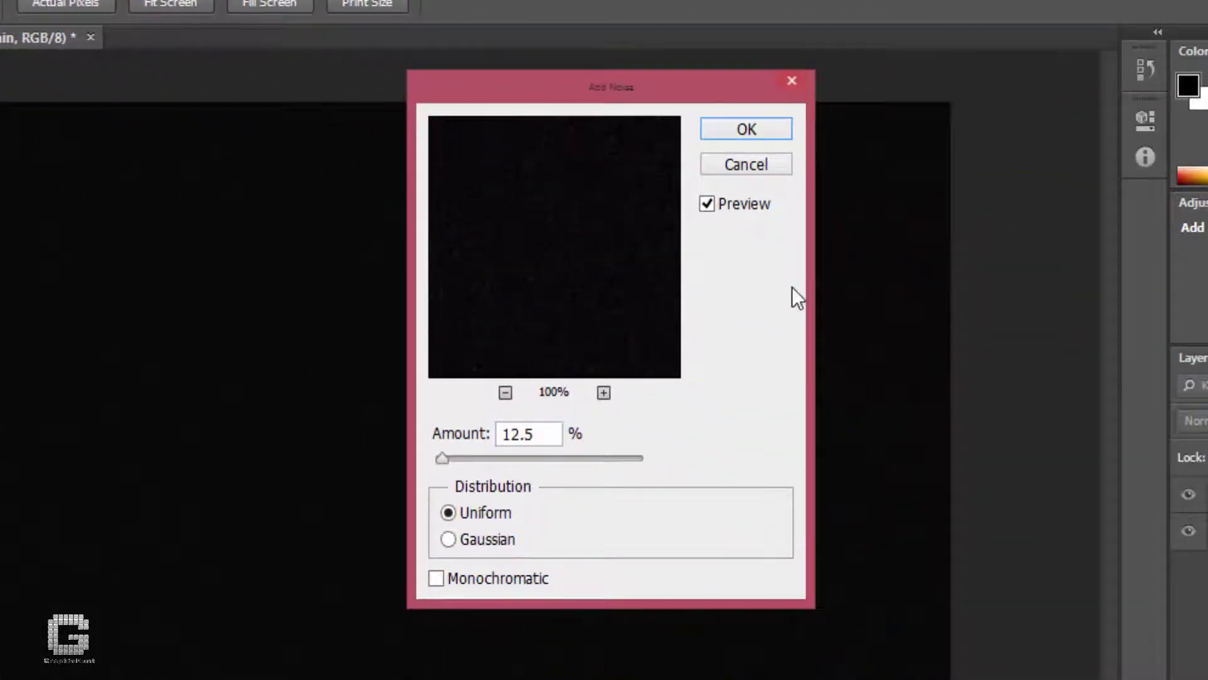
pyautogui.moveTo(550, 429); pyautogui.dragTo(362, 431)
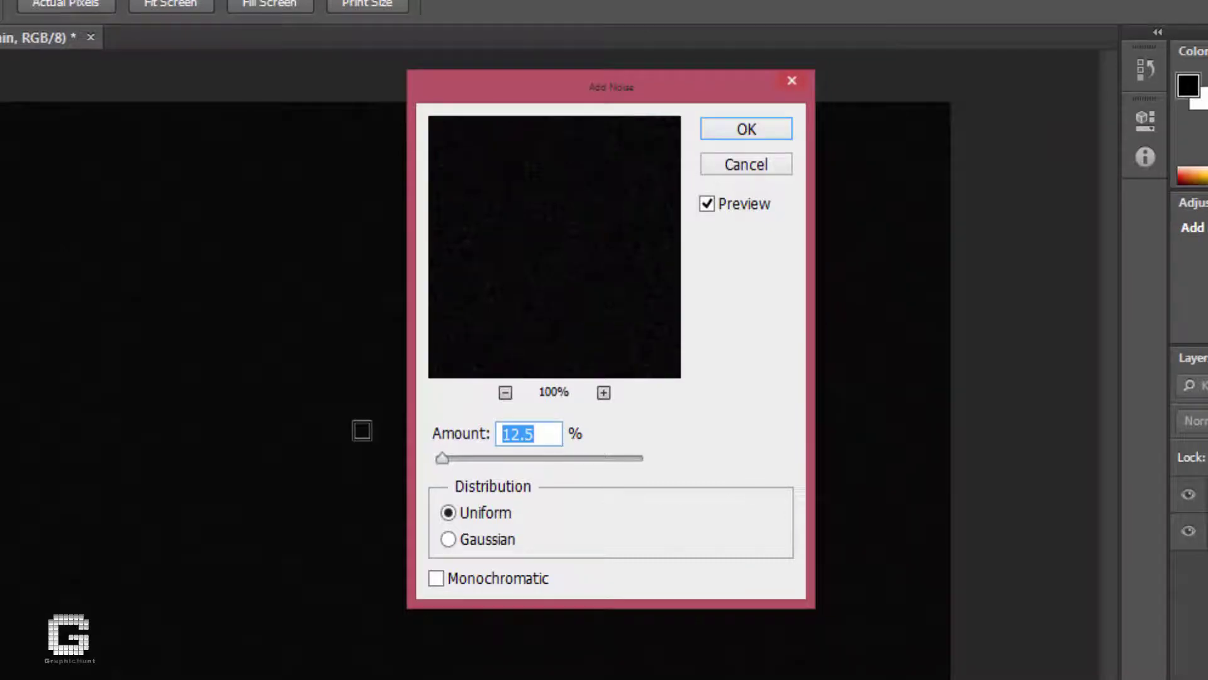
pyautogui.write('25')
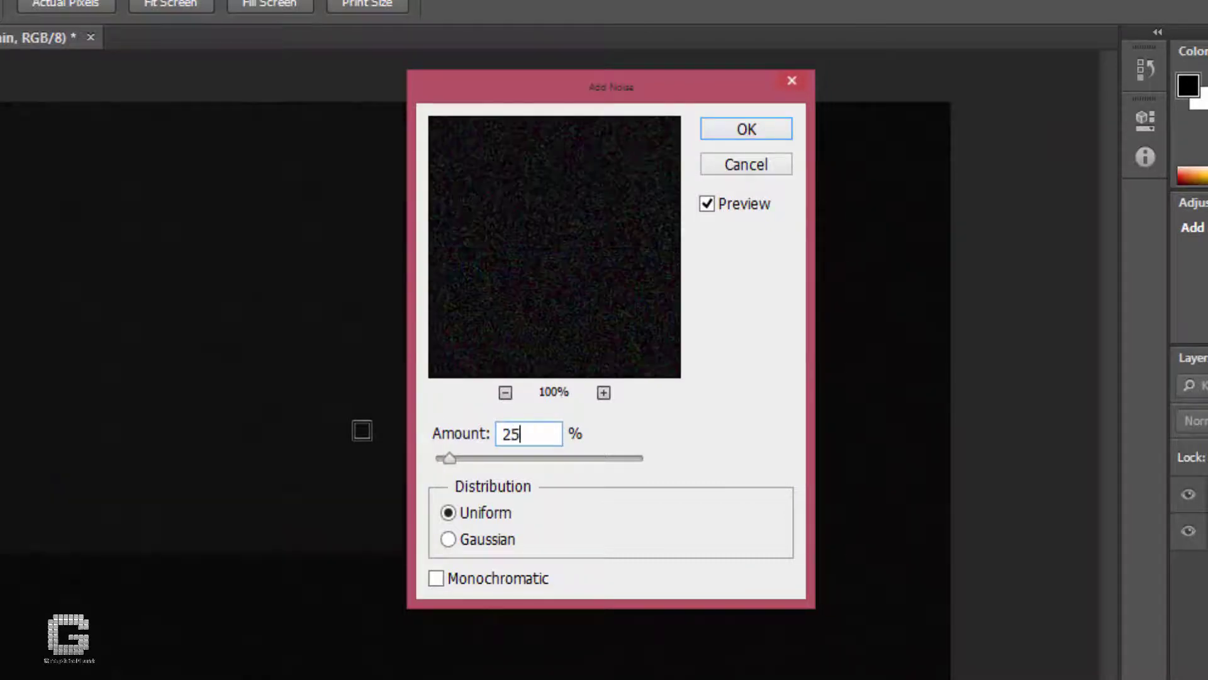
pyautogui.click(450, 539)
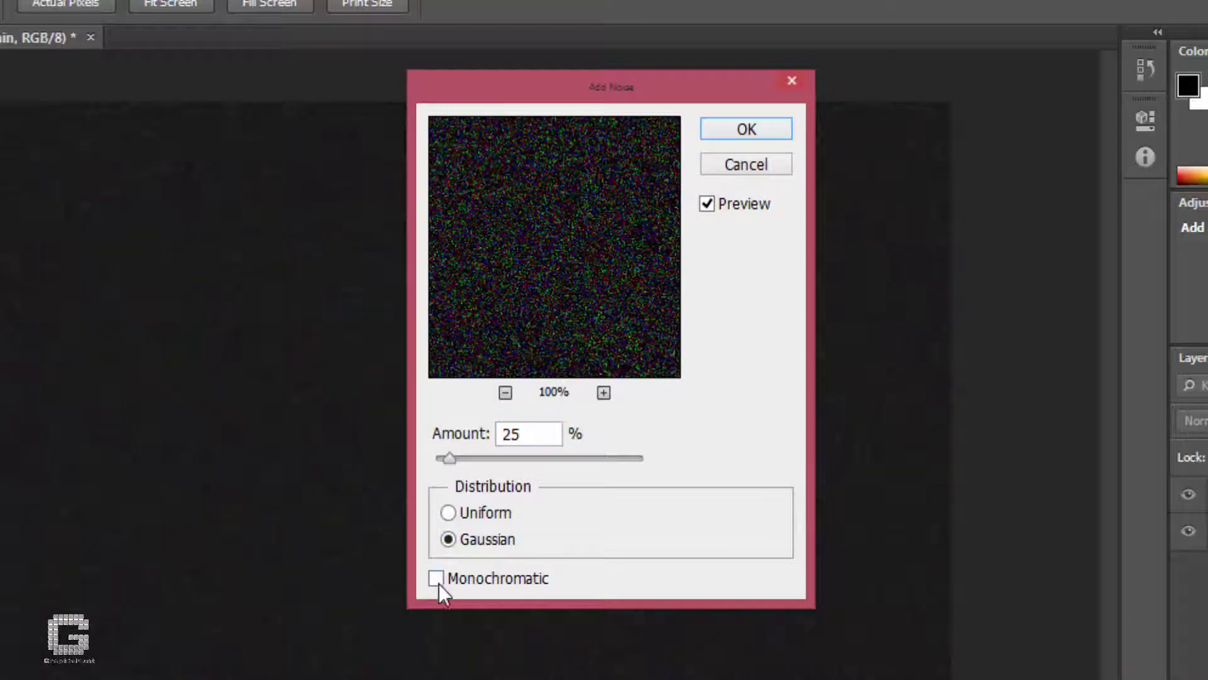
pyautogui.click(436, 578)
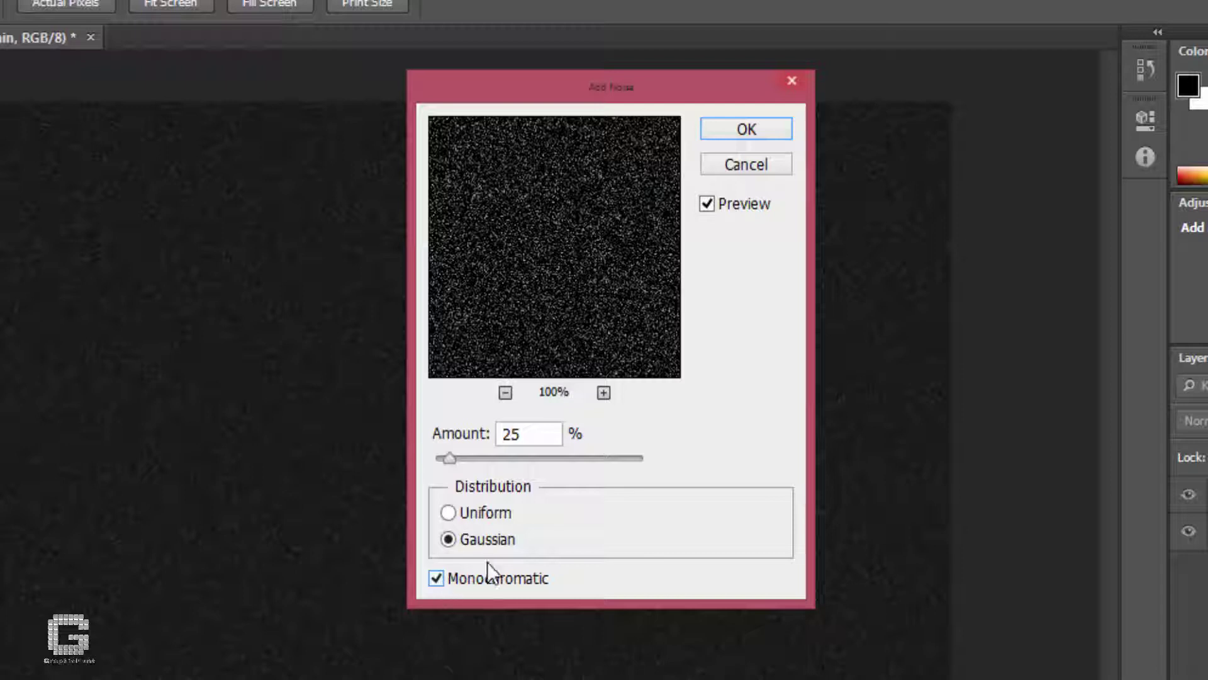
pyautogui.click(756, 130)
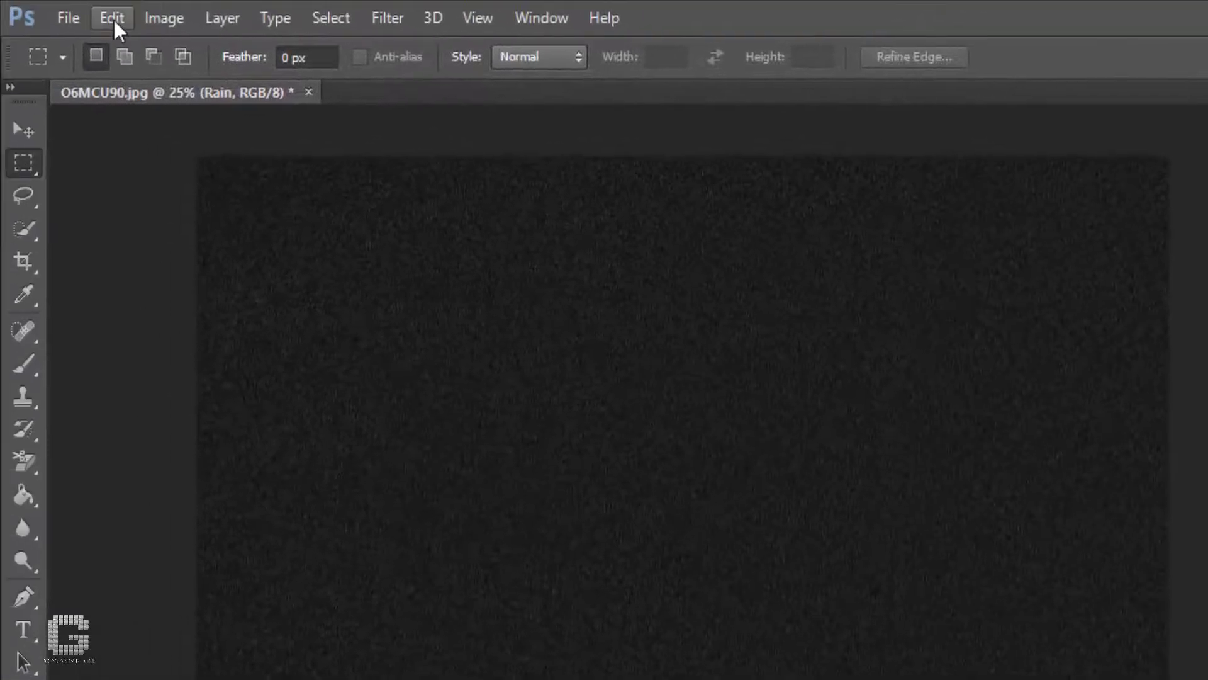
# - Scale the Rain layer proportionally to 400% width and height and commit the transform
pyautogui.click(115, 20)
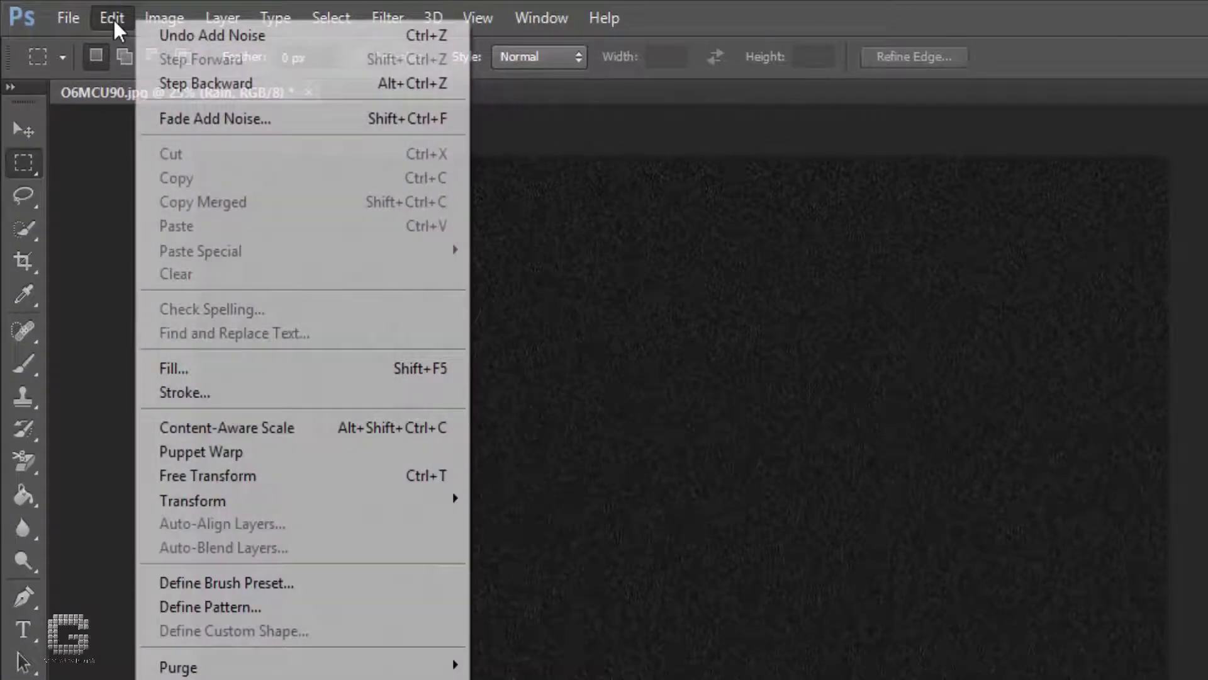
pyautogui.moveTo(376, 502)
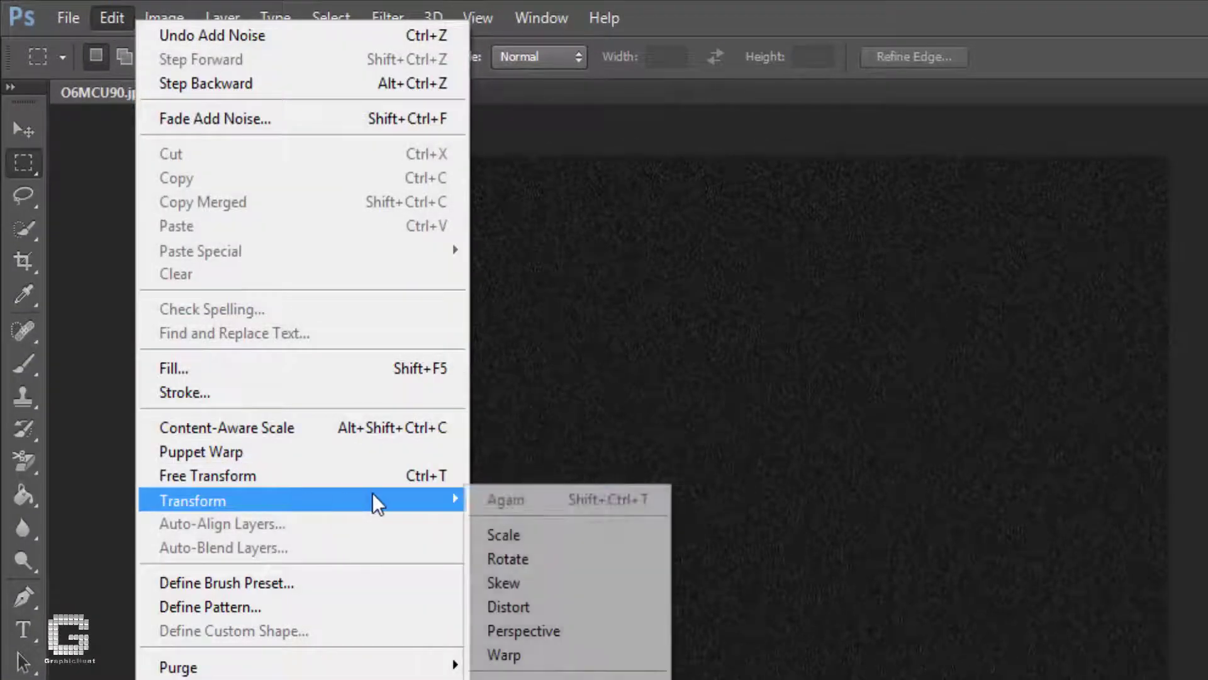
pyautogui.click(595, 536)
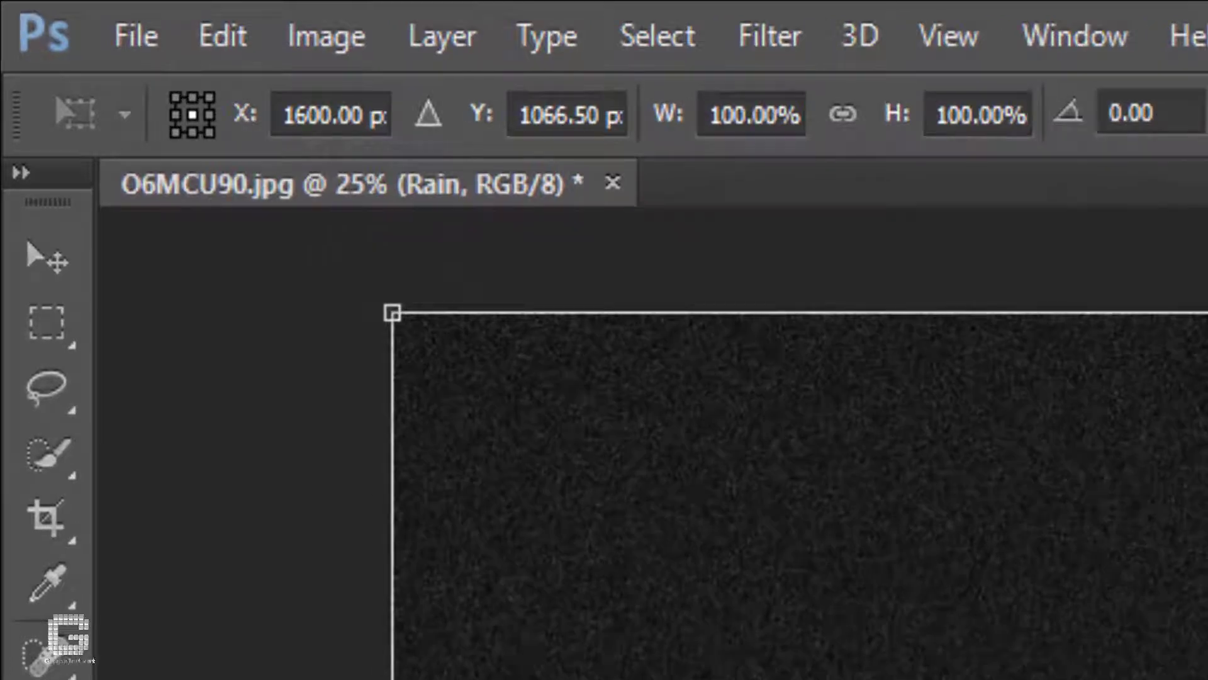
pyautogui.click(724, 114)
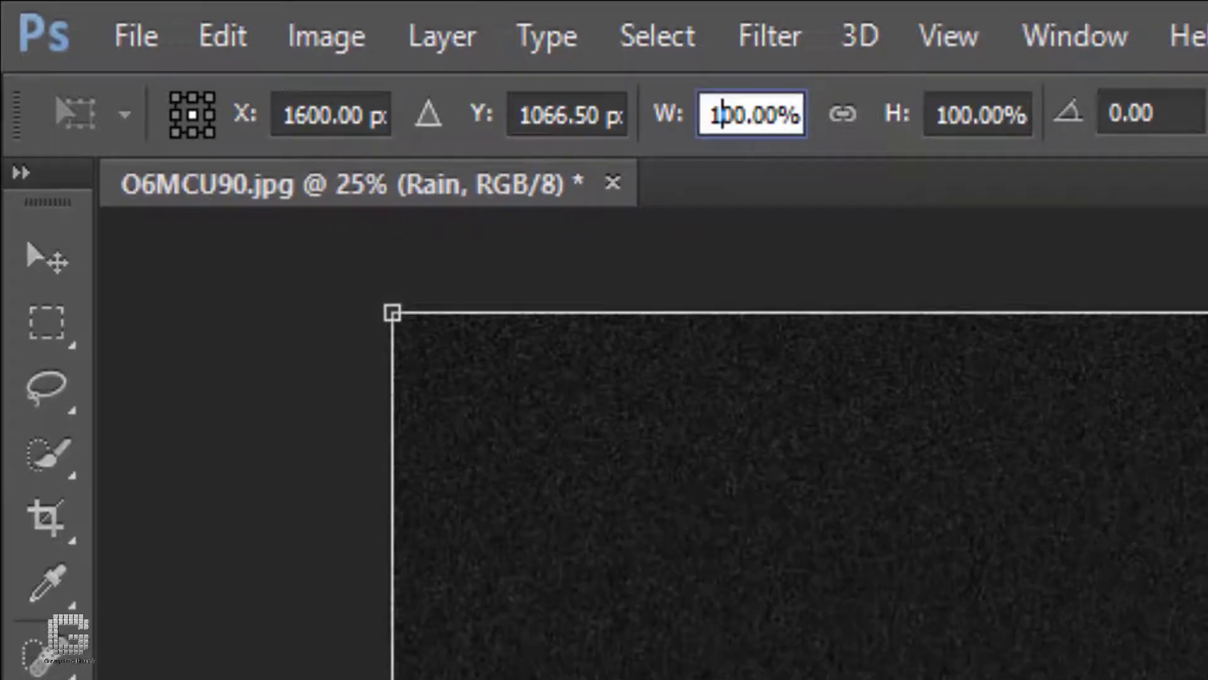
pyautogui.click(841, 116)
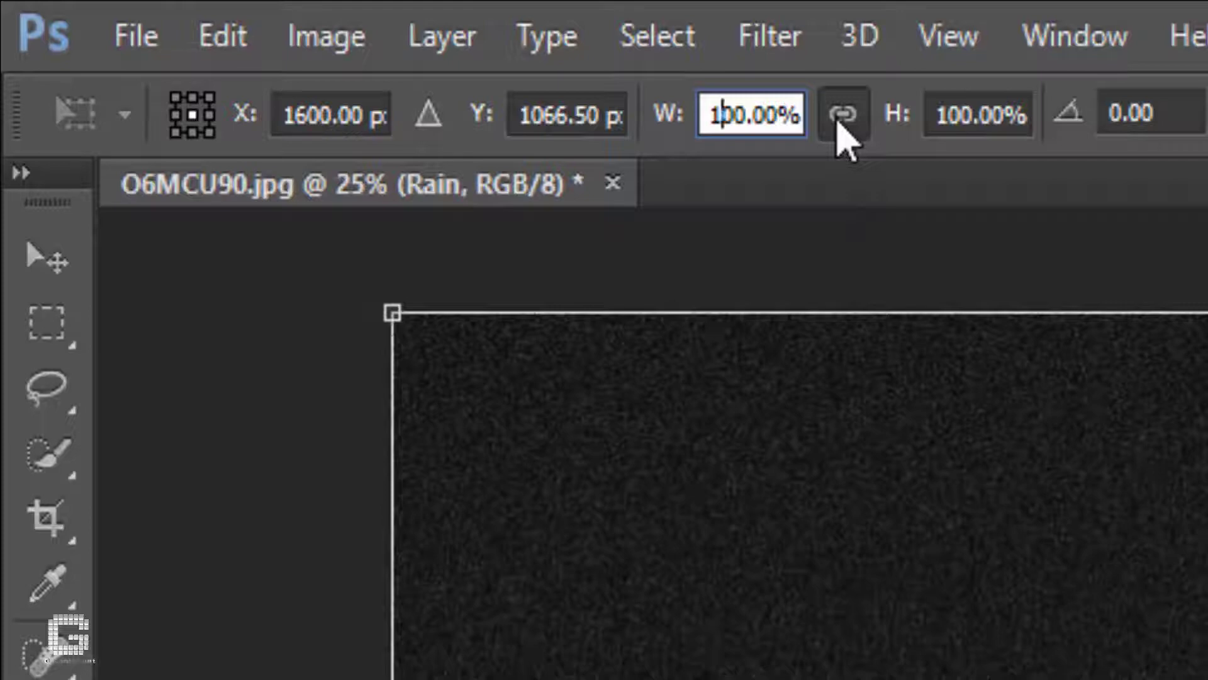
pyautogui.moveTo(720, 113); pyautogui.dragTo(676, 138)
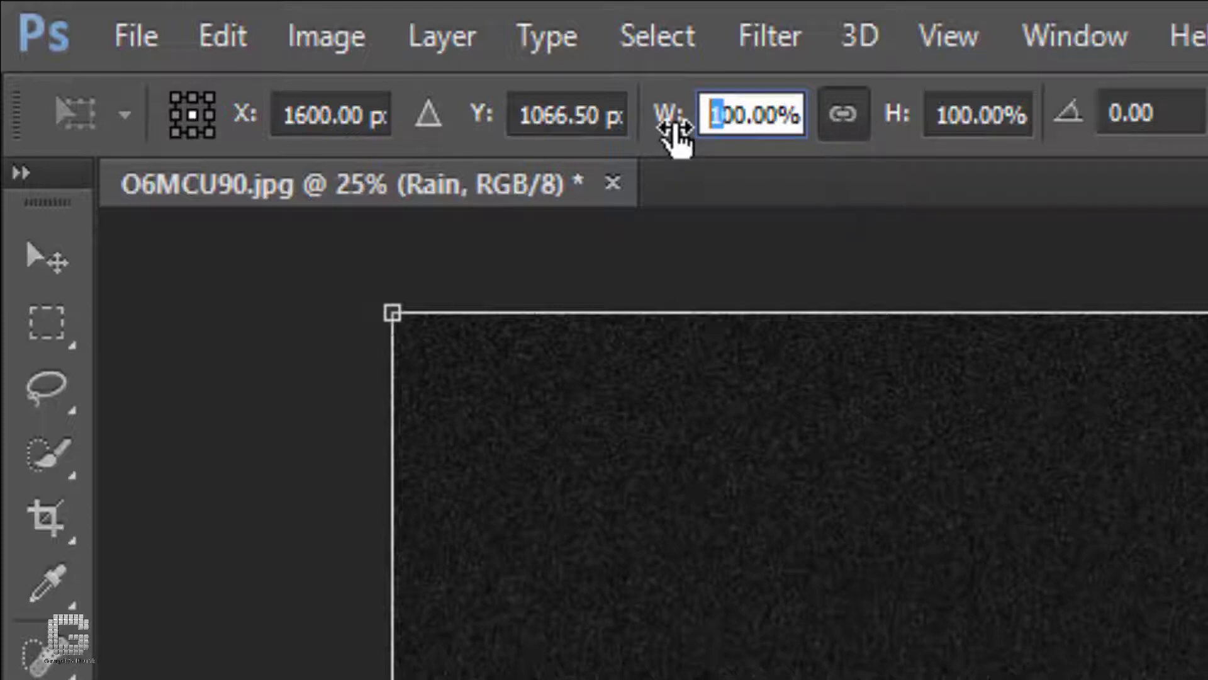
pyautogui.write('4')
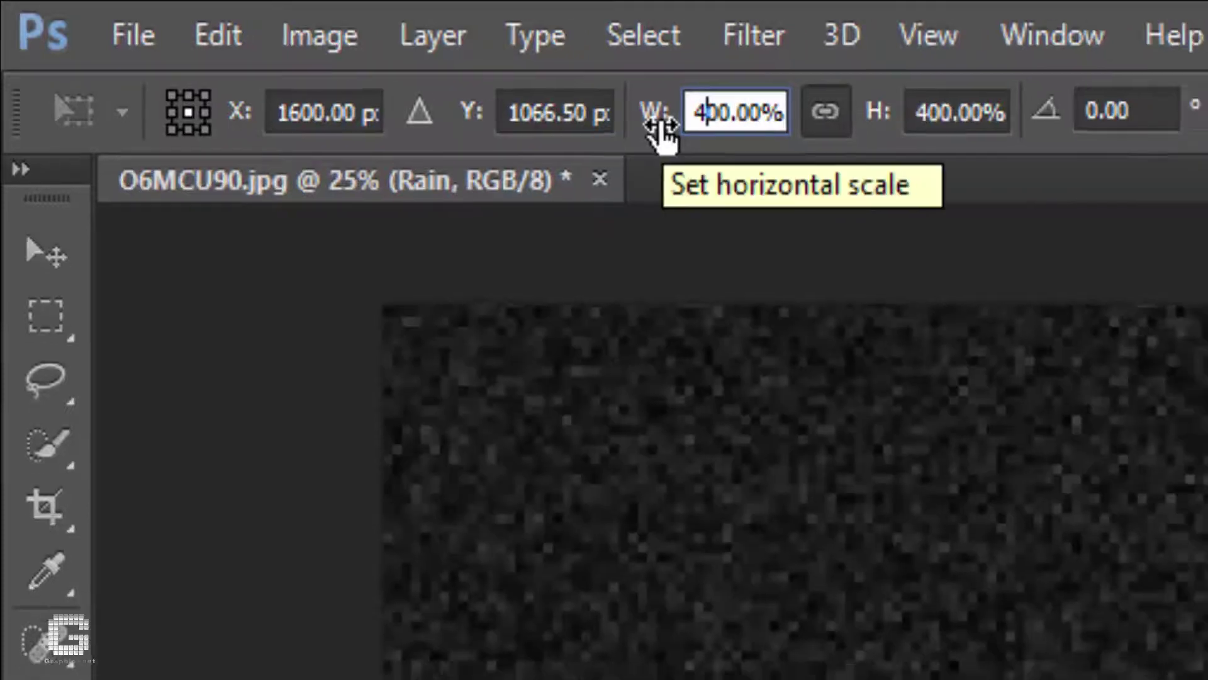
pyautogui.press('Return')
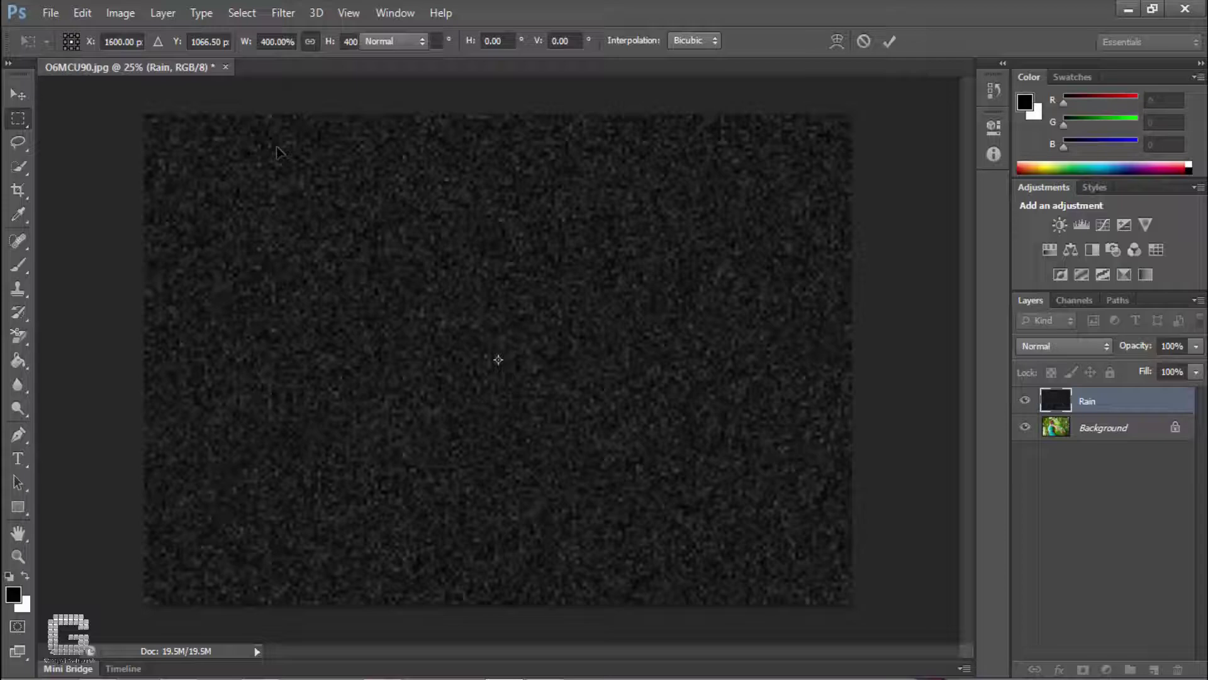
pyautogui.press('Return')
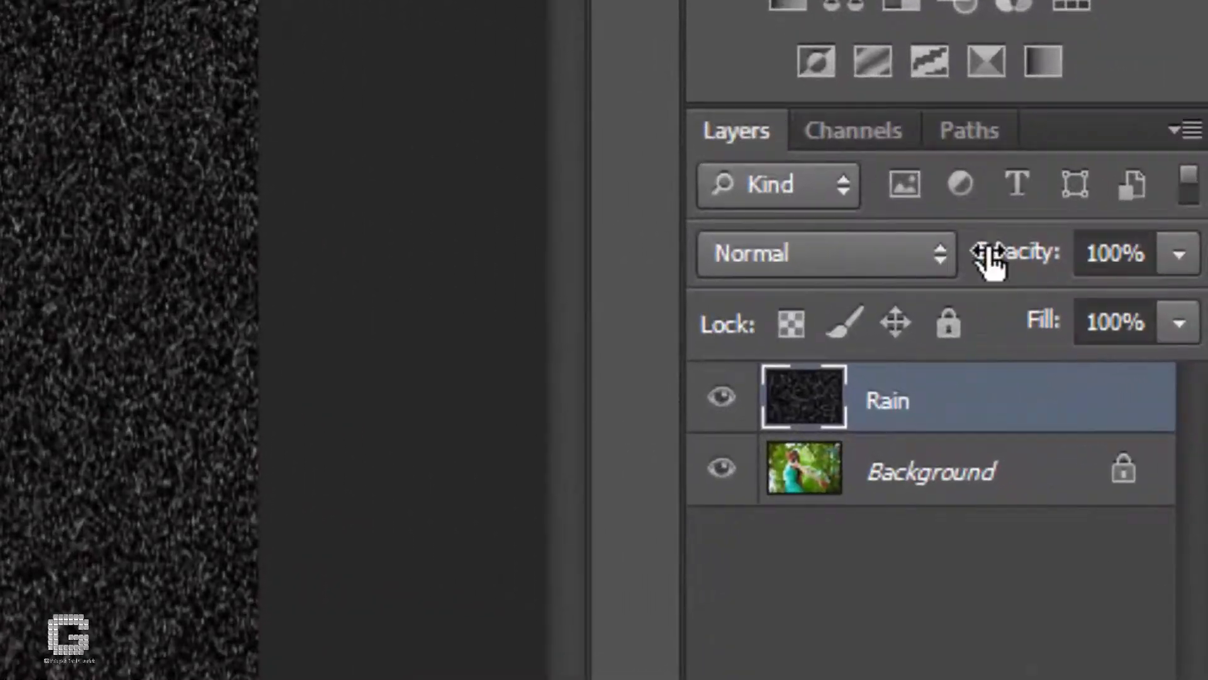
# - Switch the Rain layer's blend mode to Screen
pyautogui.click(942, 264)
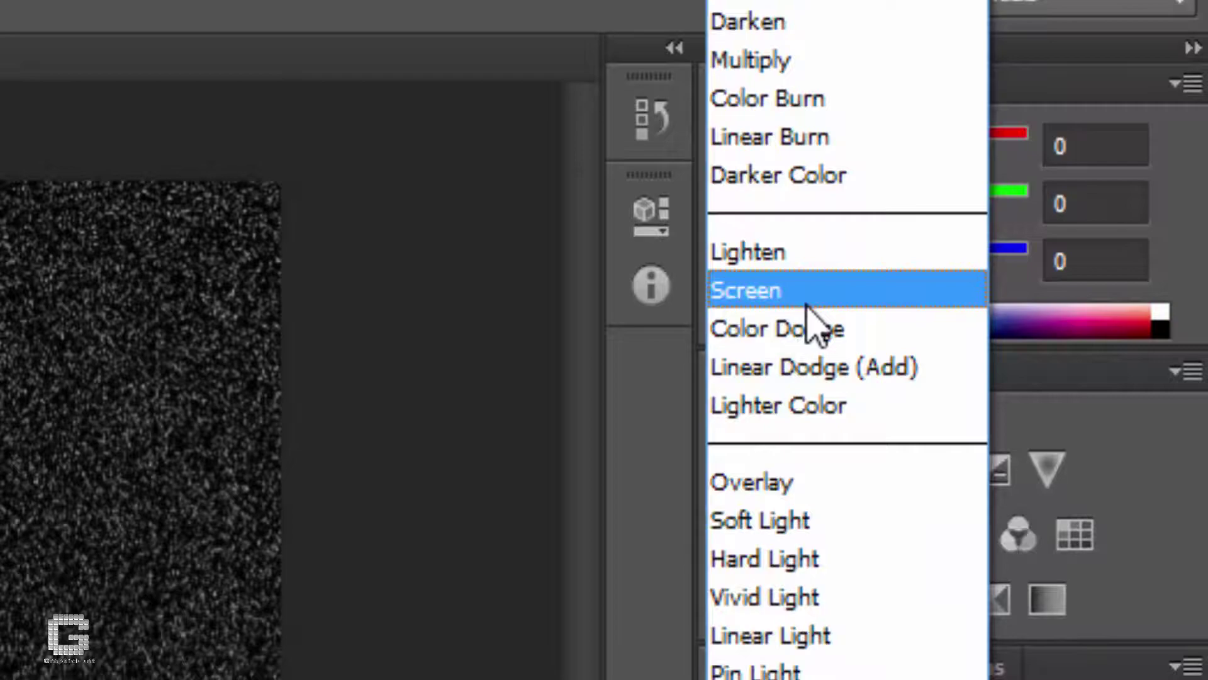
pyautogui.click(803, 223)
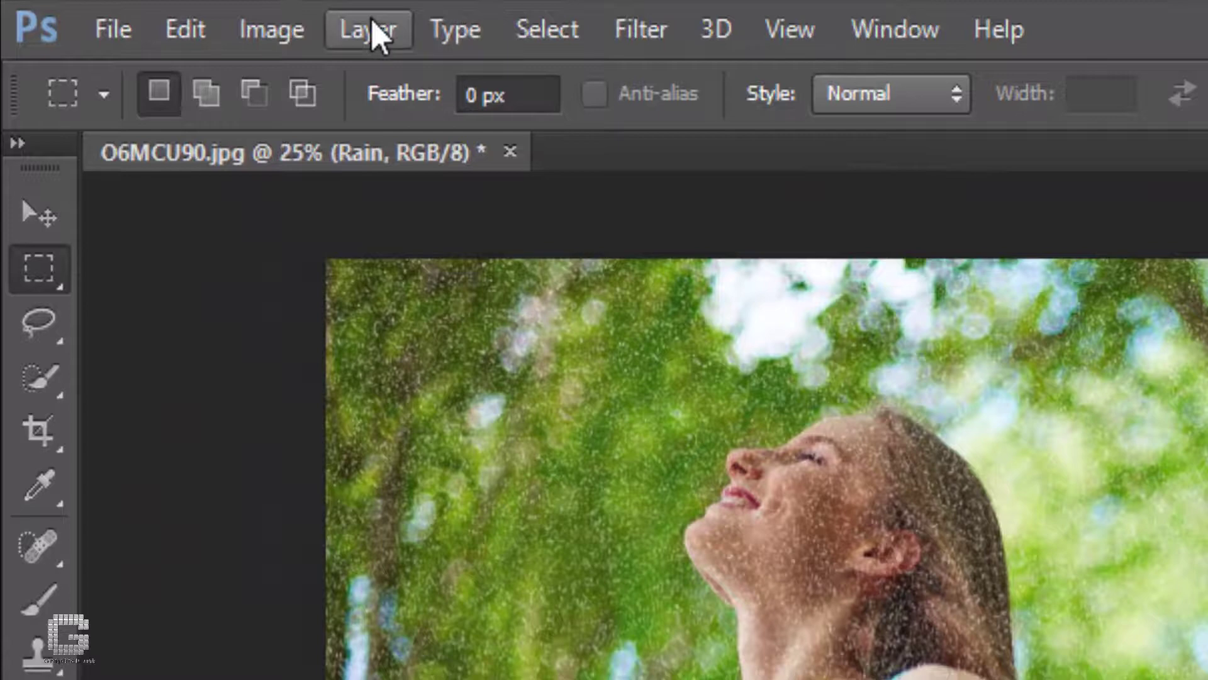
# - Convert the Rain layer into a Smart Object from the Layer menu
pyautogui.click(372, 24)
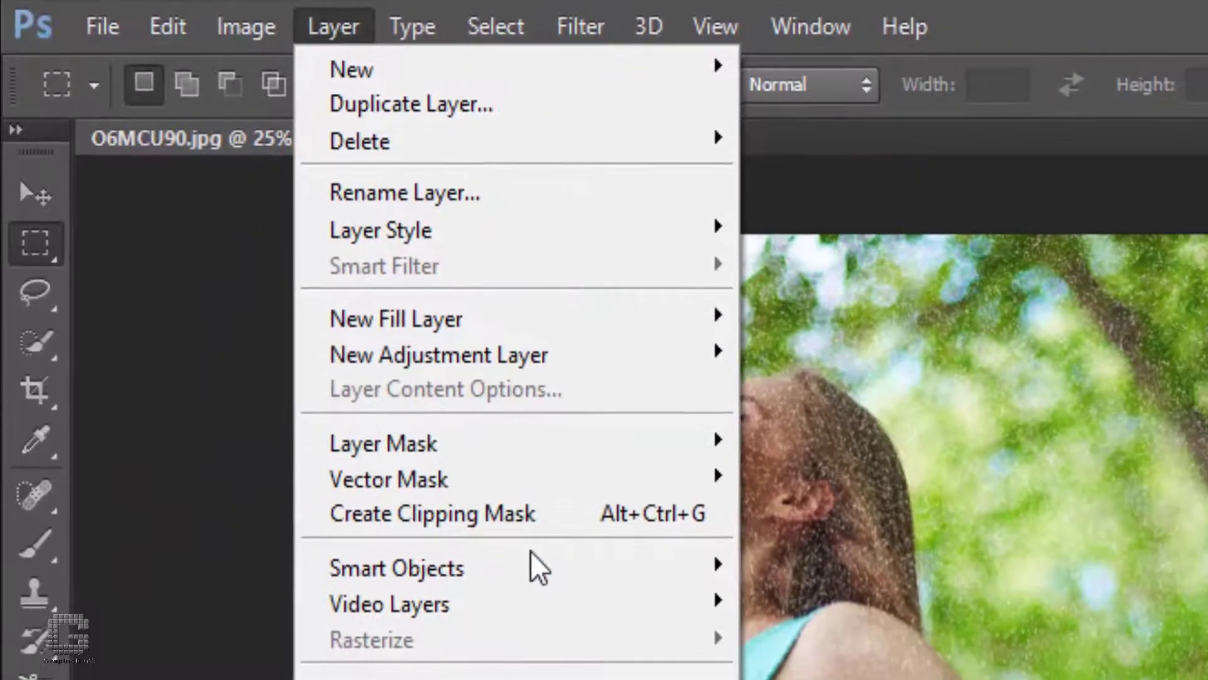
pyautogui.moveTo(589, 618)
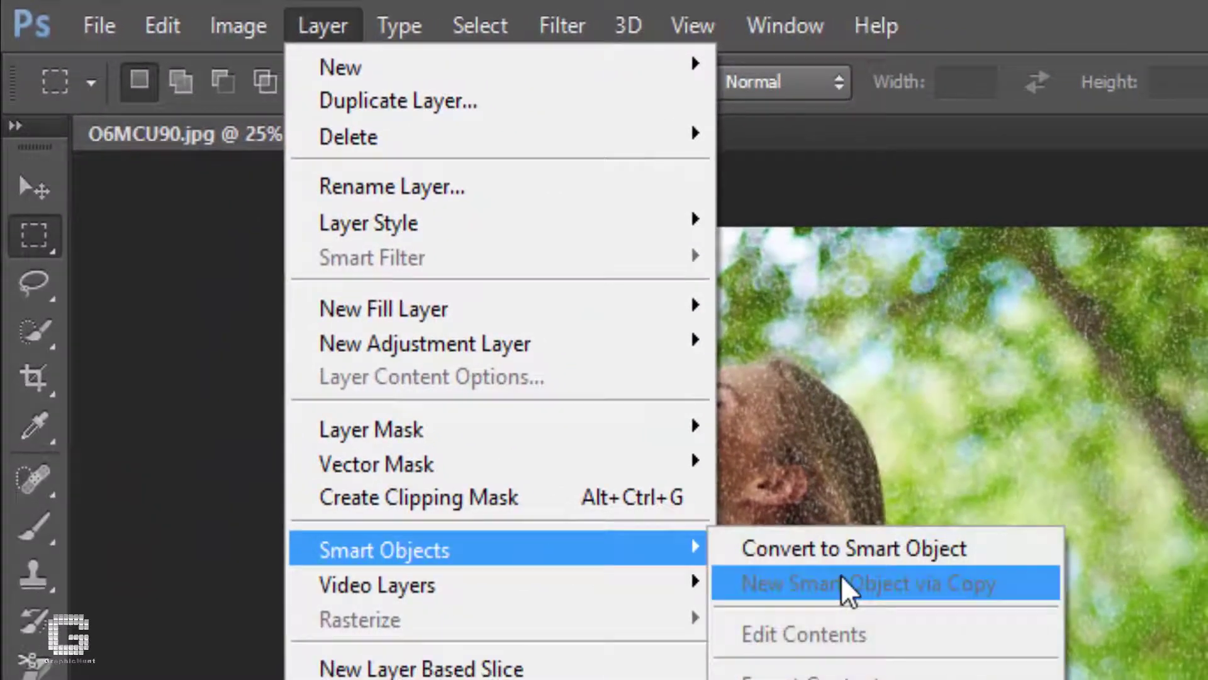
pyautogui.click(868, 558)
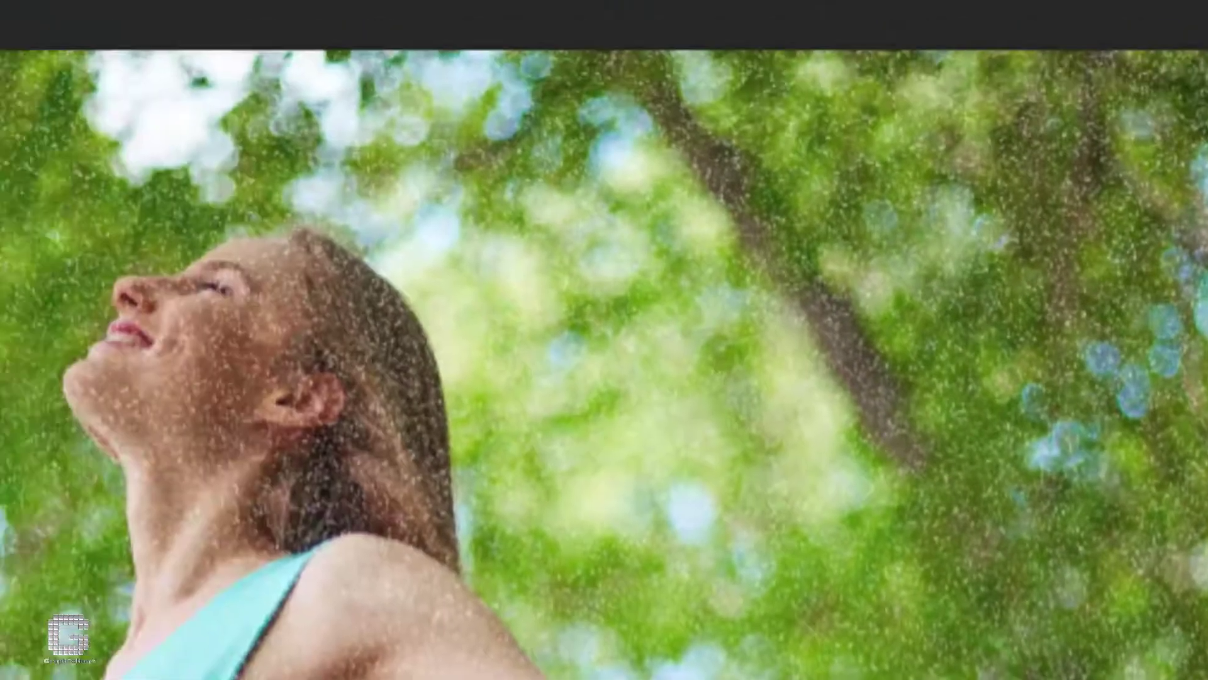
# - Apply a Motion Blur with angle -60° and distance 75 pixels to the Rain layer
pyautogui.click(775, 46)
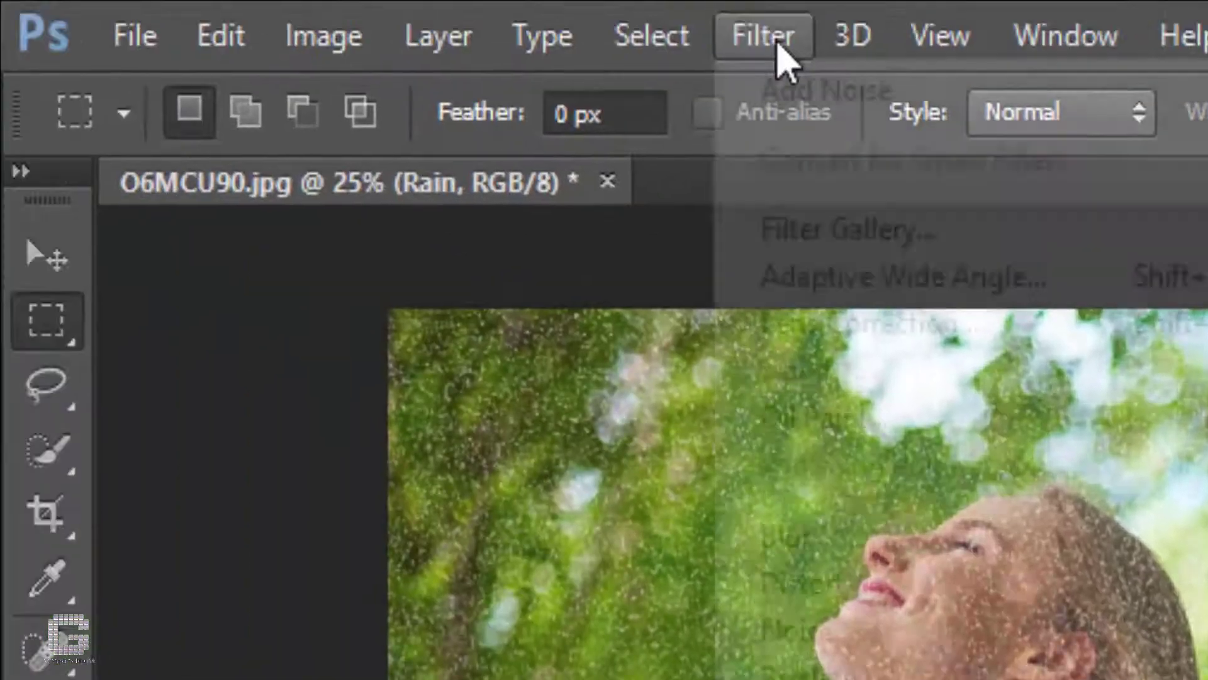
pyautogui.moveTo(890, 557)
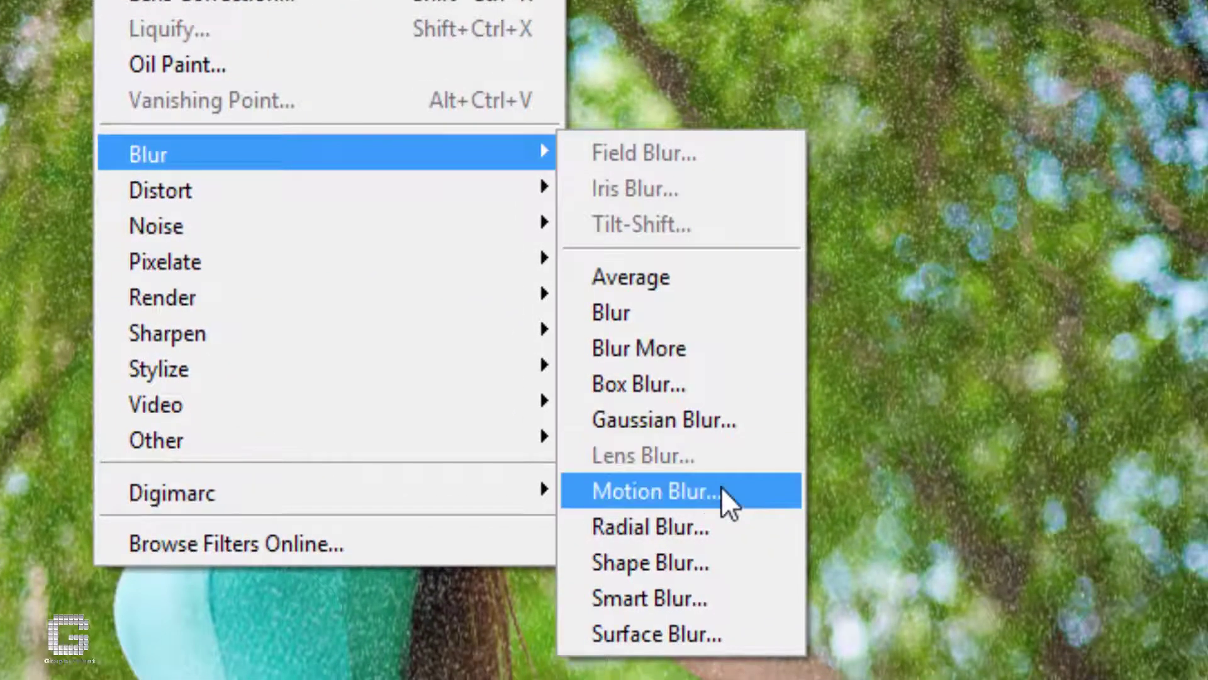
pyautogui.click(859, 574)
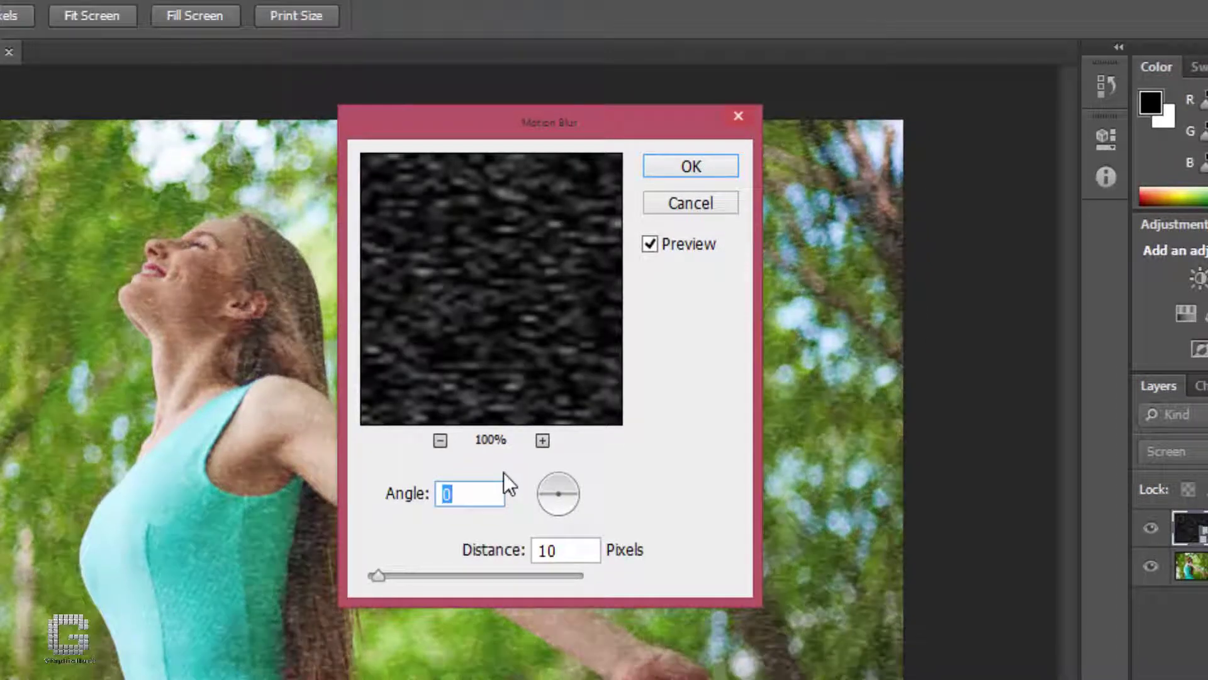
pyautogui.press('Tab')
pyautogui.write('1')
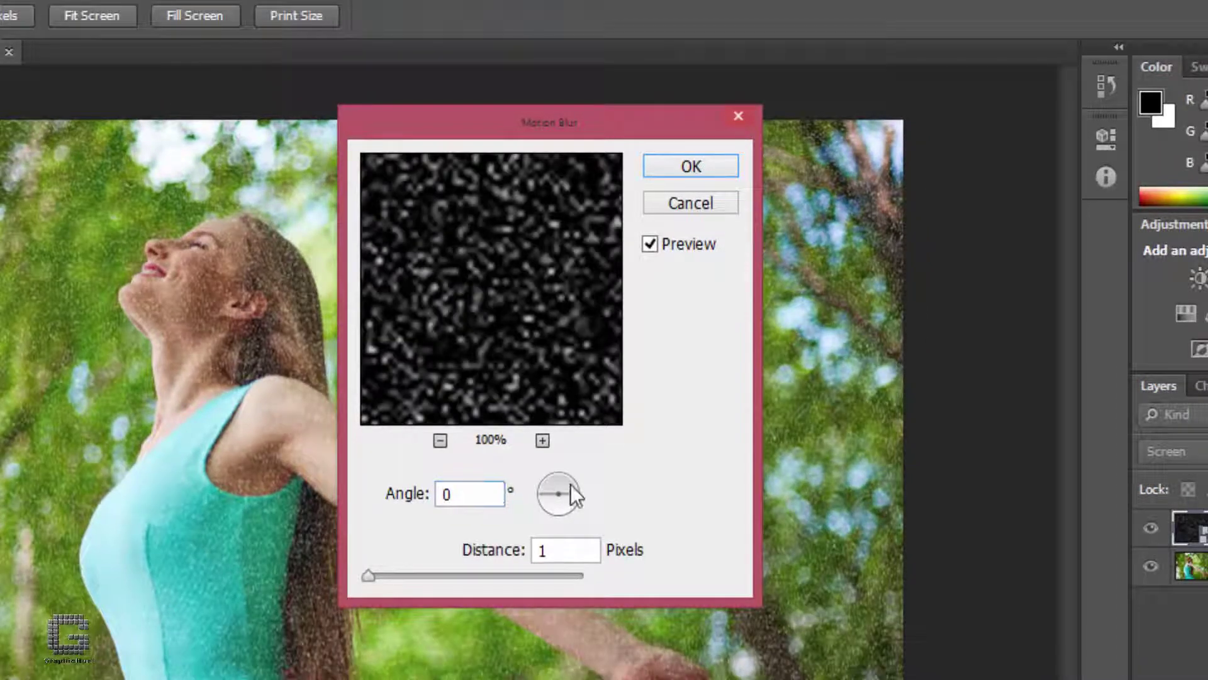
pyautogui.doubleClick(478, 494)
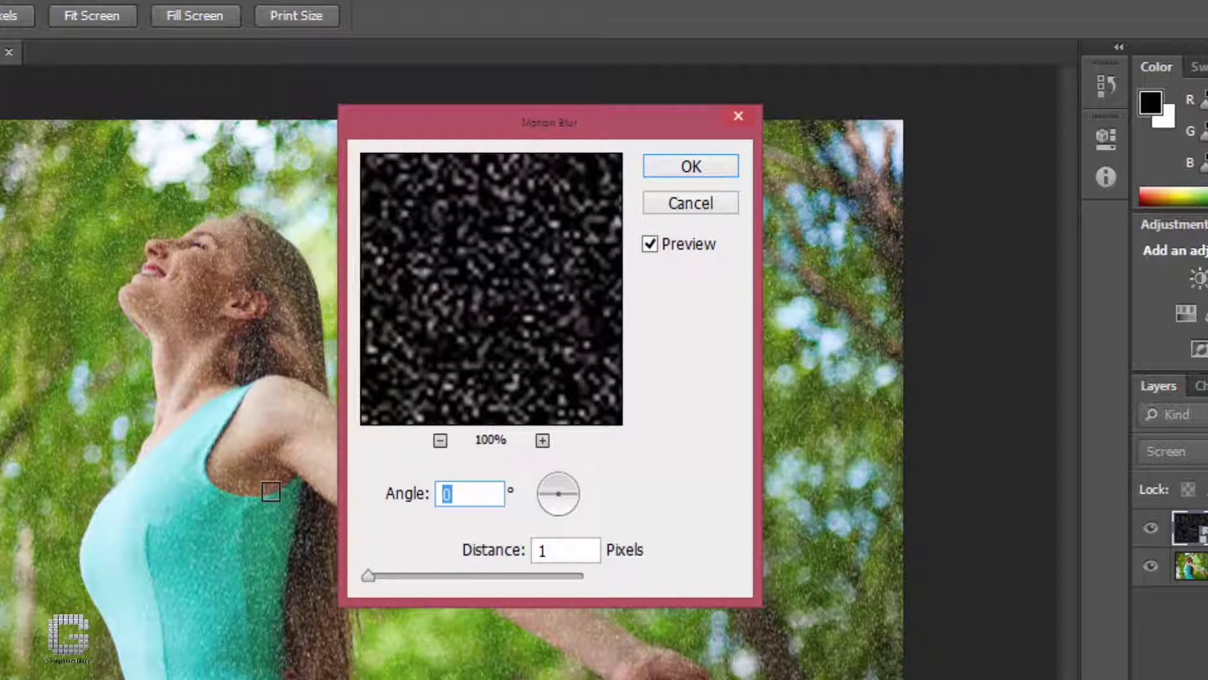
pyautogui.write('-60')
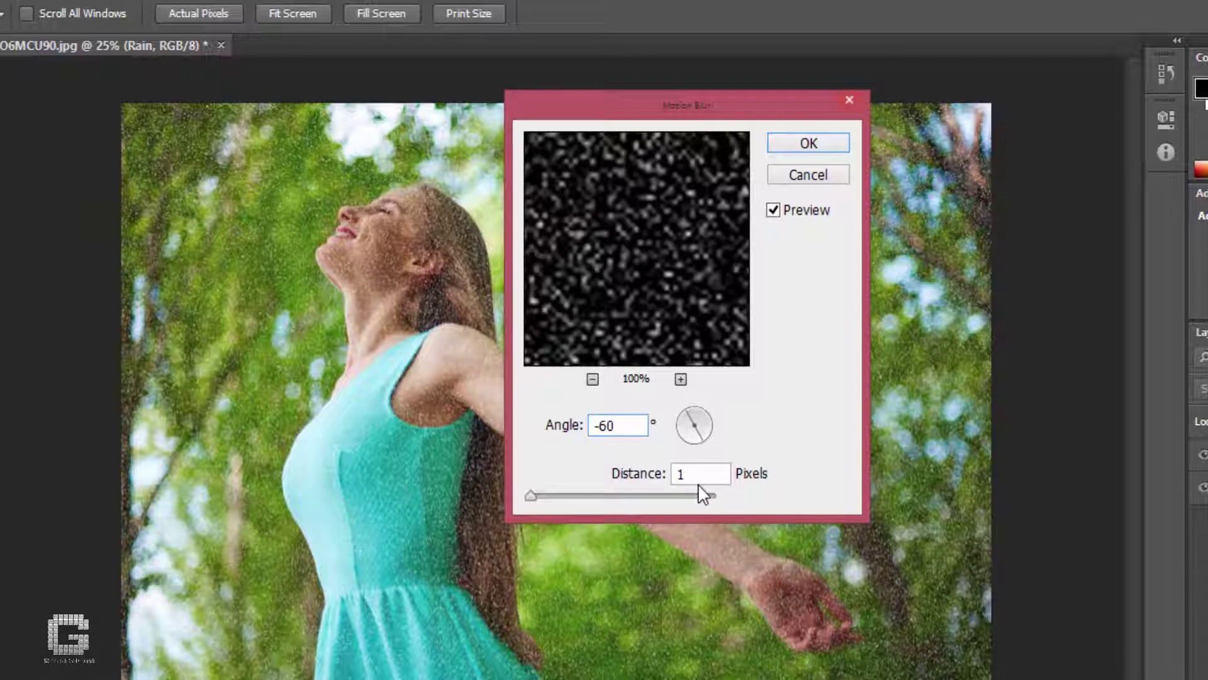
pyautogui.doubleClick(701, 473)
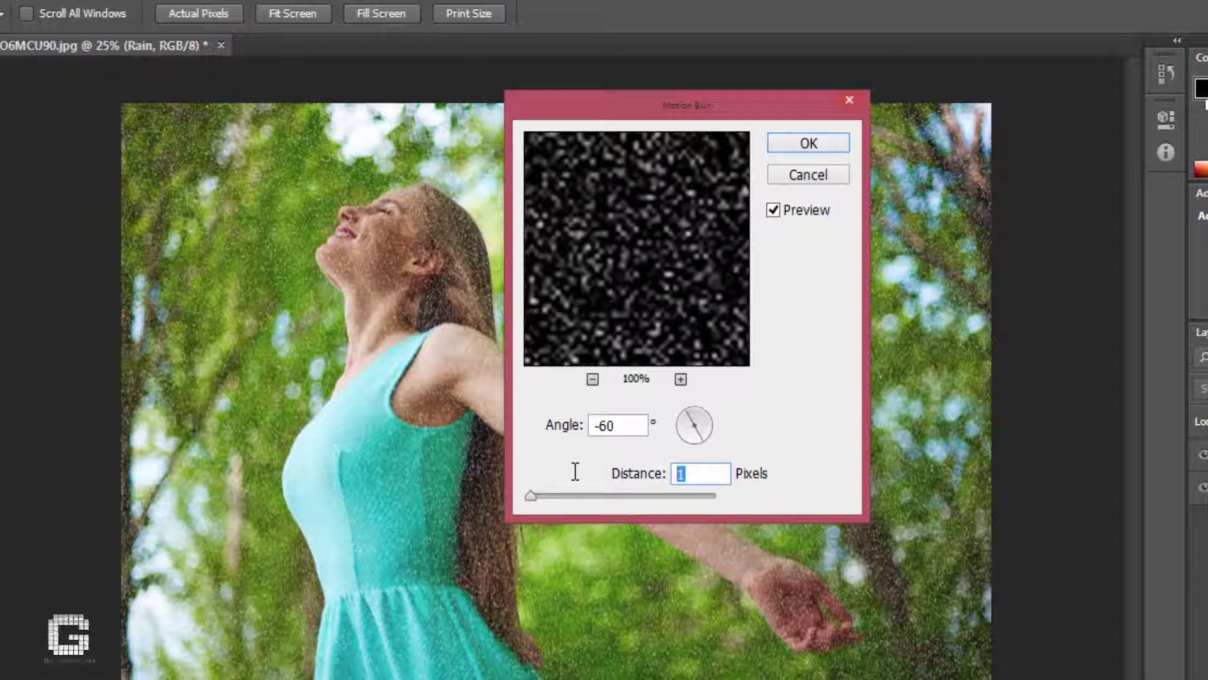
pyautogui.write('75')
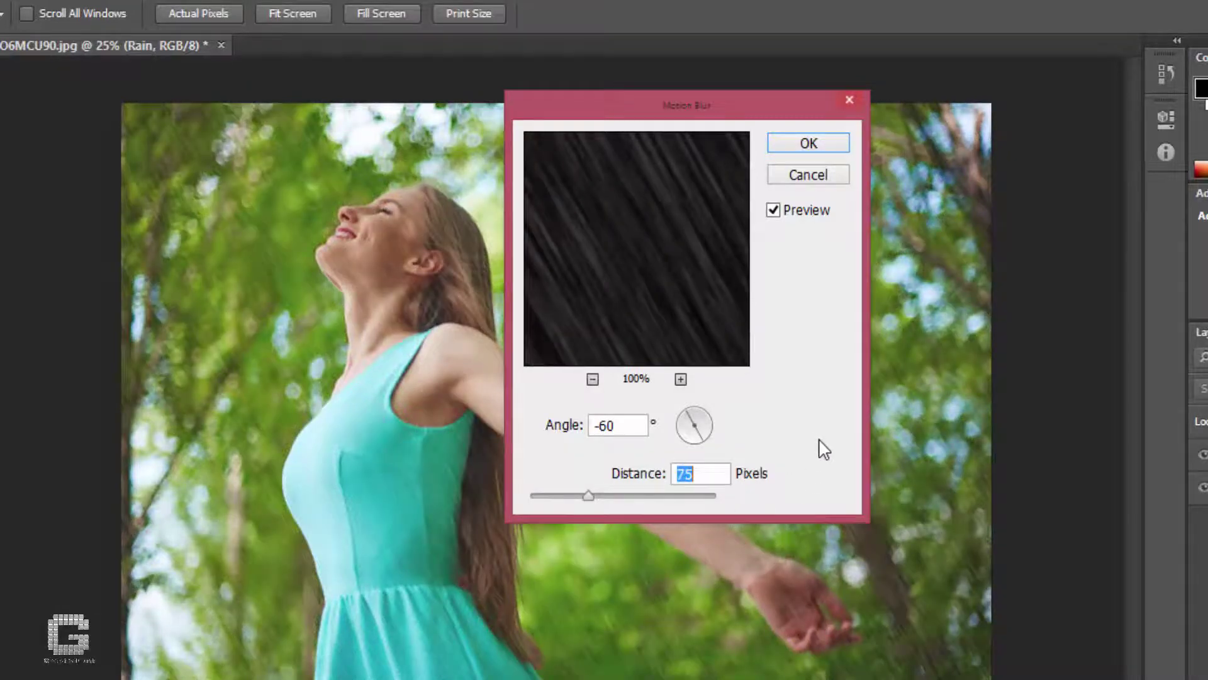
pyautogui.click(821, 144)
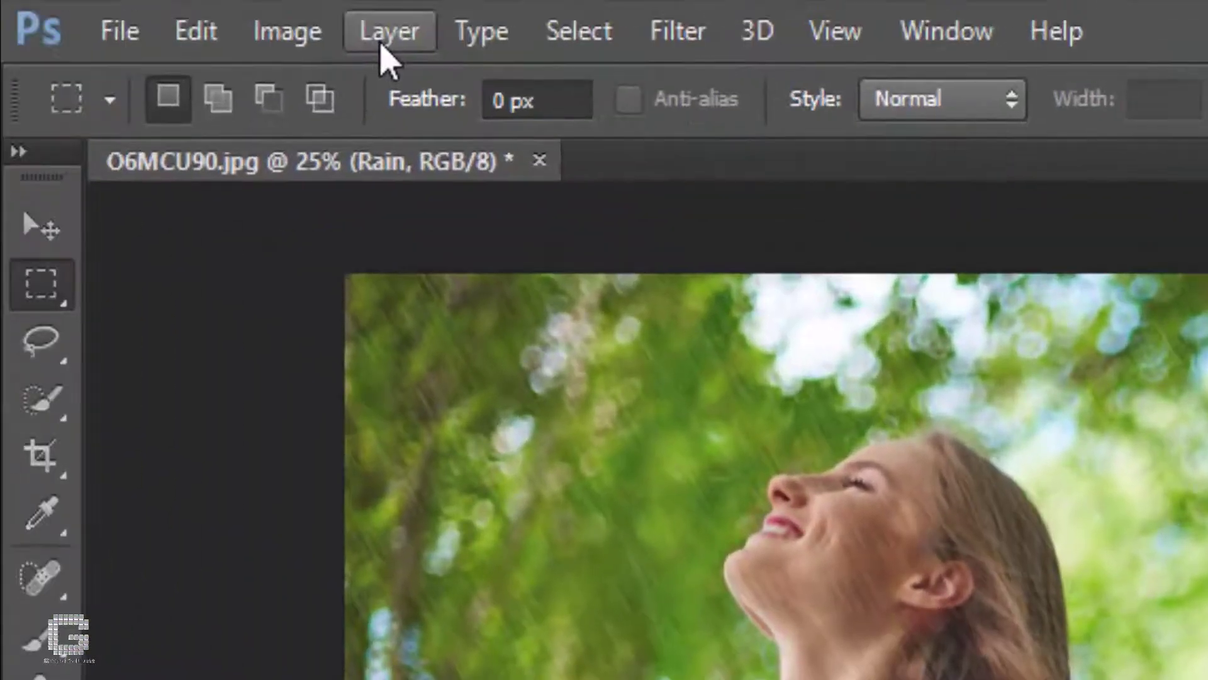
# - Start a new Levels adjustment layer with 'Use Previous Layer to Create Clipping Mask' ticked
pyautogui.click(387, 31)
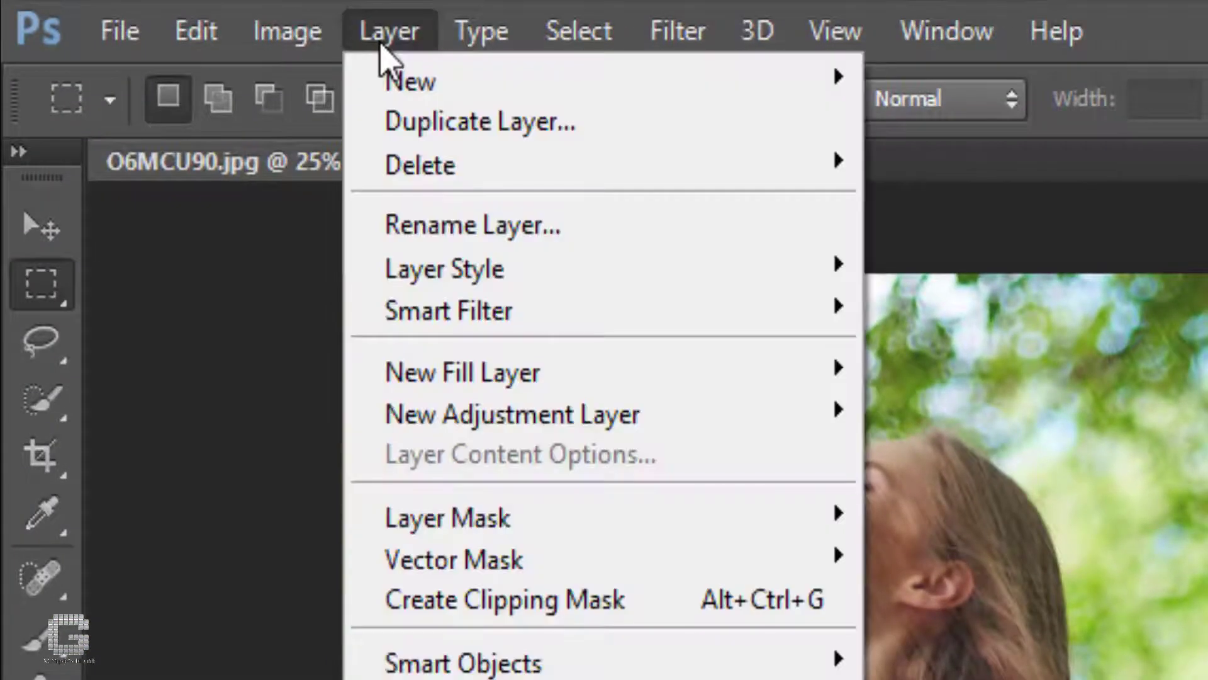
pyautogui.press('Down')
pyautogui.press('Down')
pyautogui.press('Down')
pyautogui.press('Down')
pyautogui.press('Down')
pyautogui.press('Down')
pyautogui.press('Down')
pyautogui.press('Down')
pyautogui.press('Right')
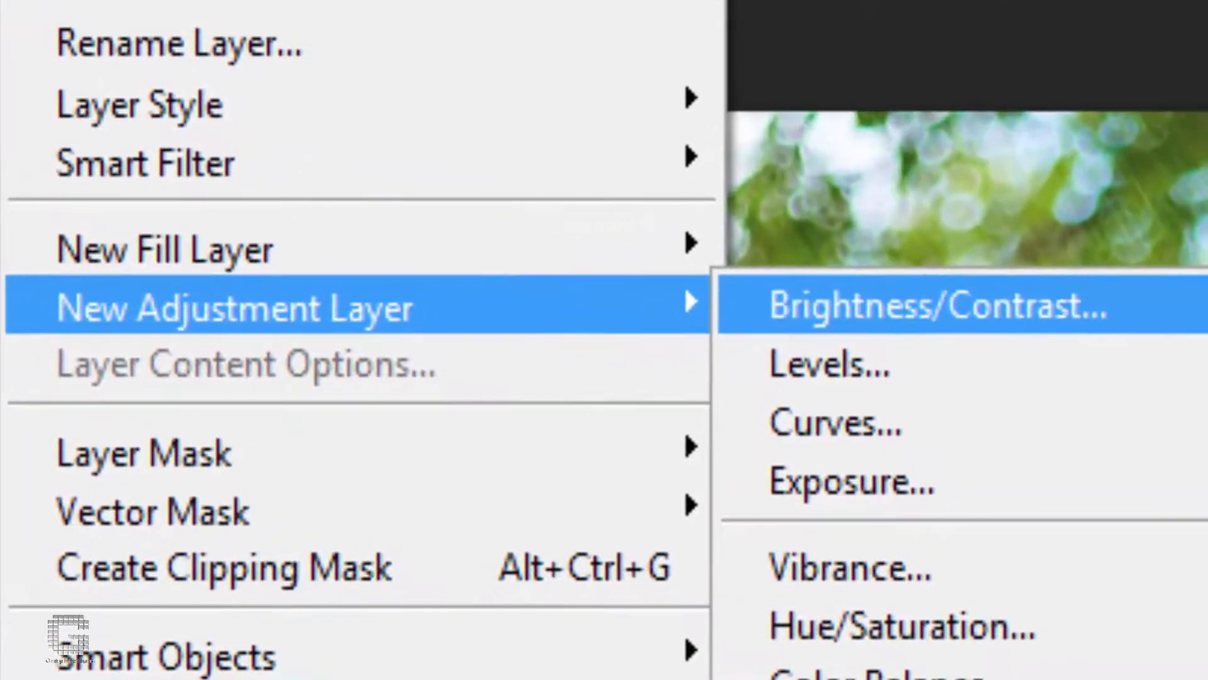
pyautogui.press('Down')
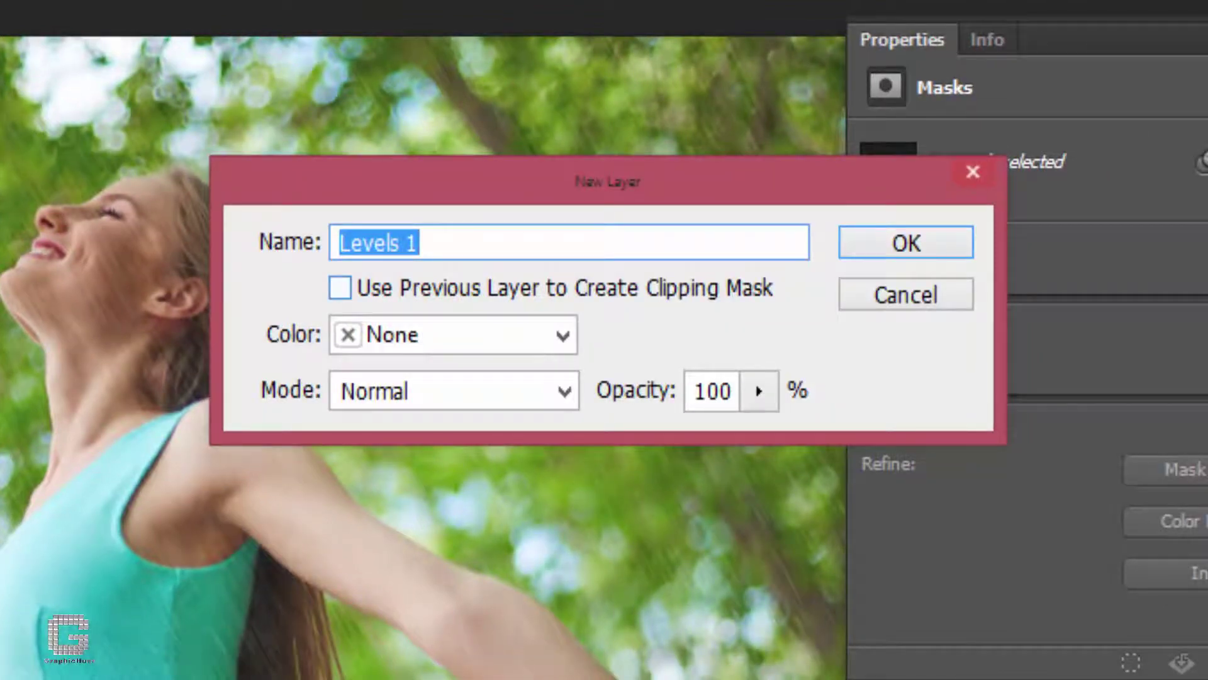
pyautogui.press('Tab')
pyautogui.press('space')
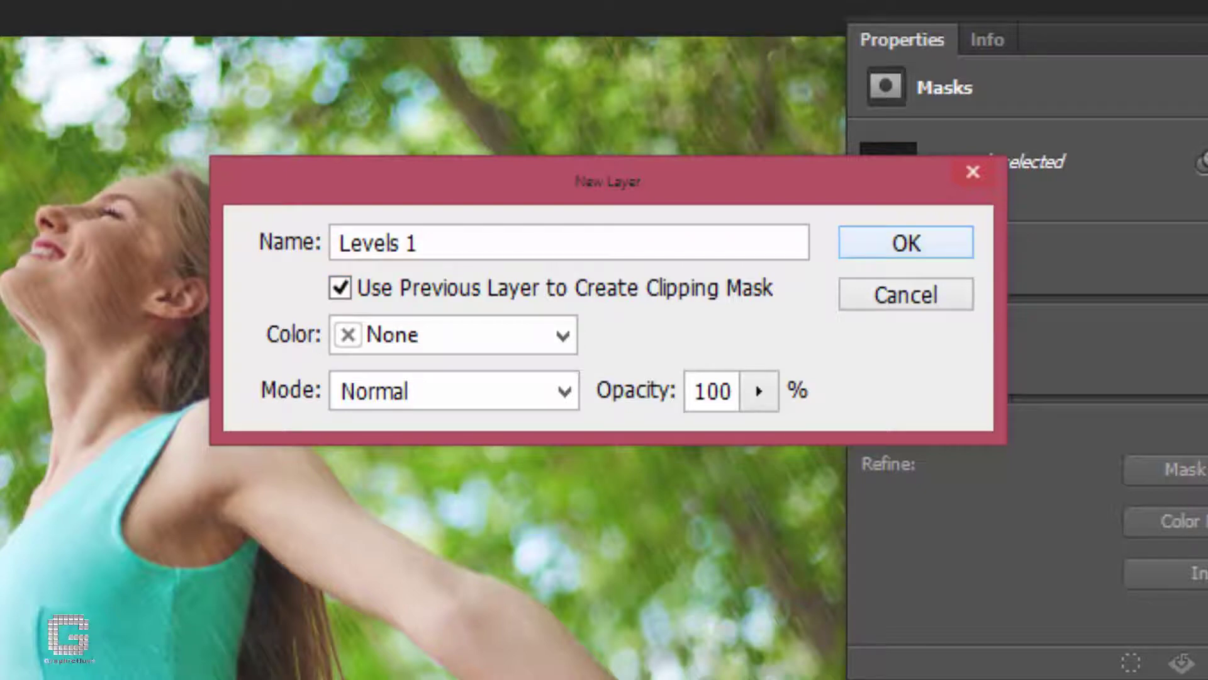
pyautogui.hotkey('shift', 'Tab')
# - Create the clipped Levels 1 layer and set its input levels to 25, 1.00 and 120
pyautogui.click(908, 248)
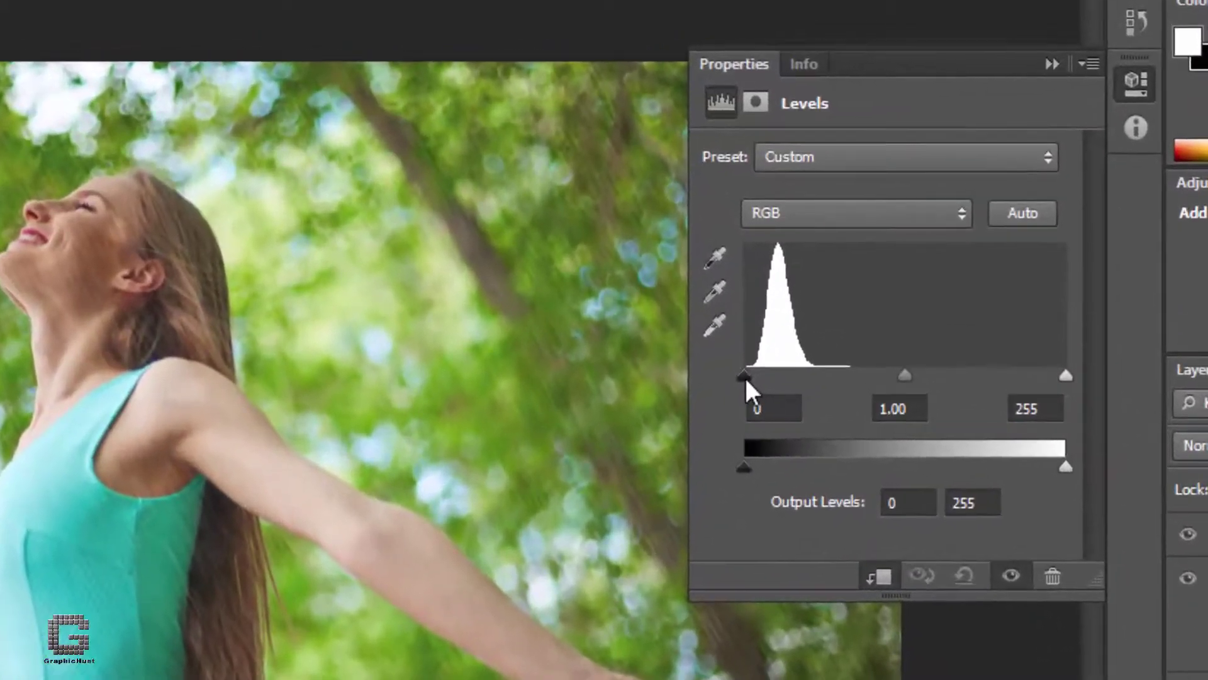
pyautogui.moveTo(745, 376); pyautogui.dragTo(774, 376)
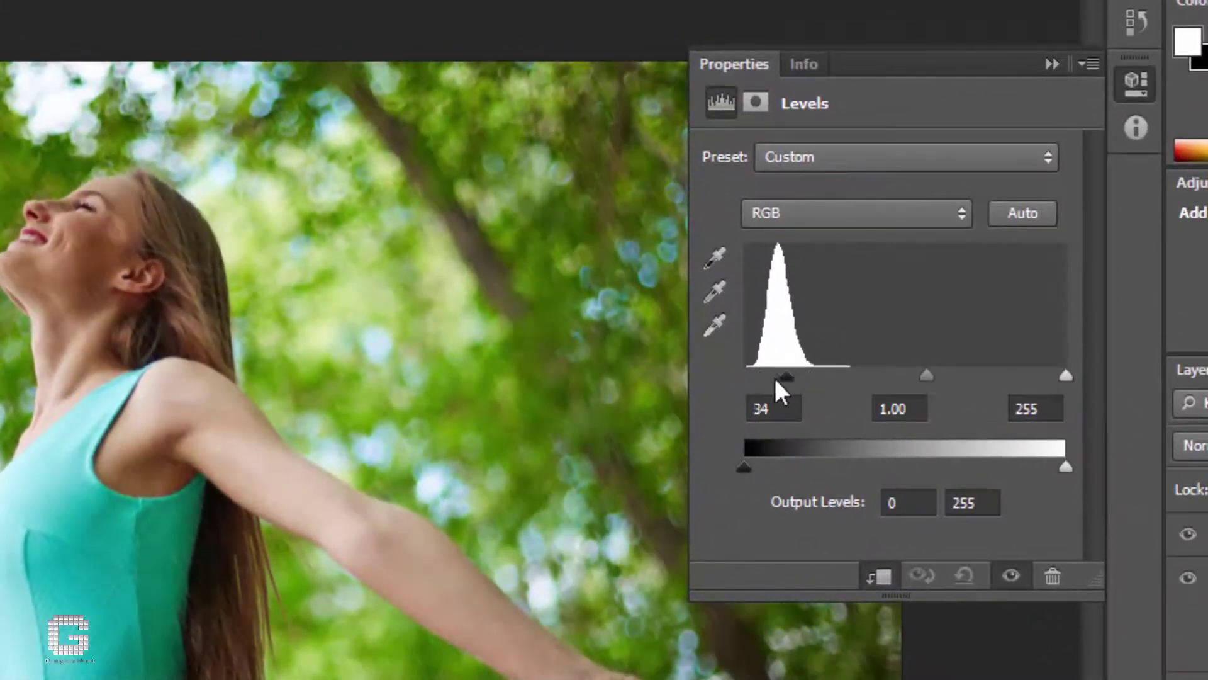
pyautogui.moveTo(1073, 377); pyautogui.dragTo(893, 376)
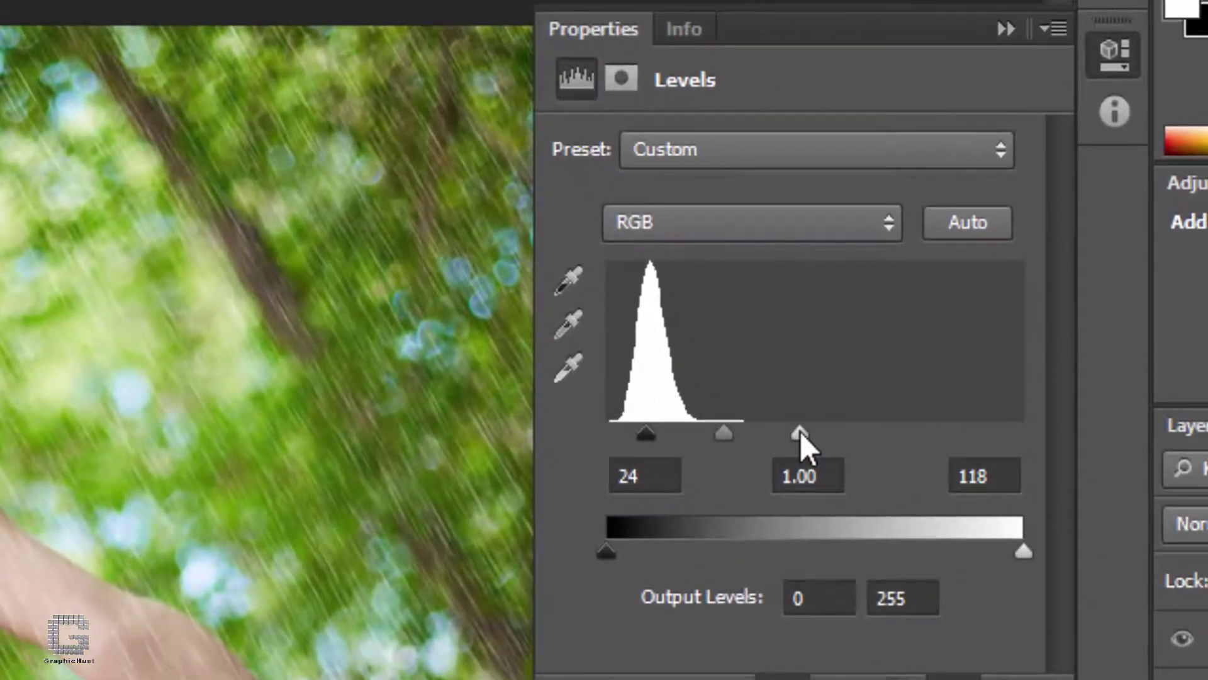
pyautogui.click(647, 477)
pyautogui.write('25')
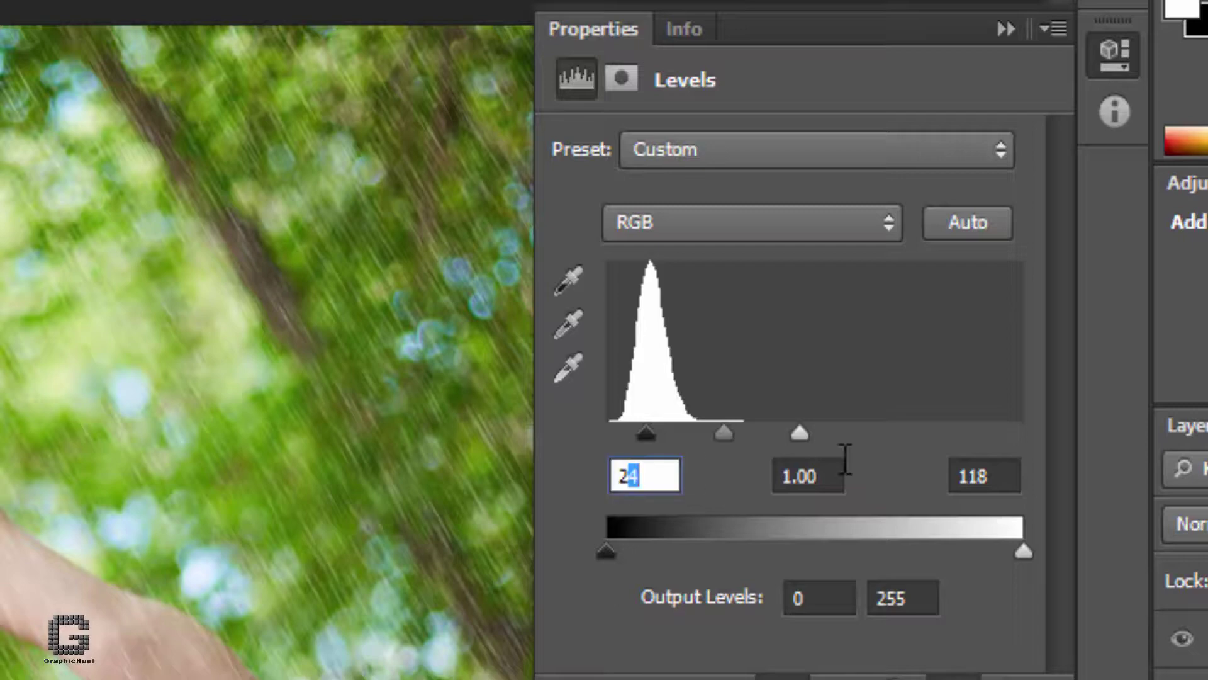
pyautogui.click(971, 473)
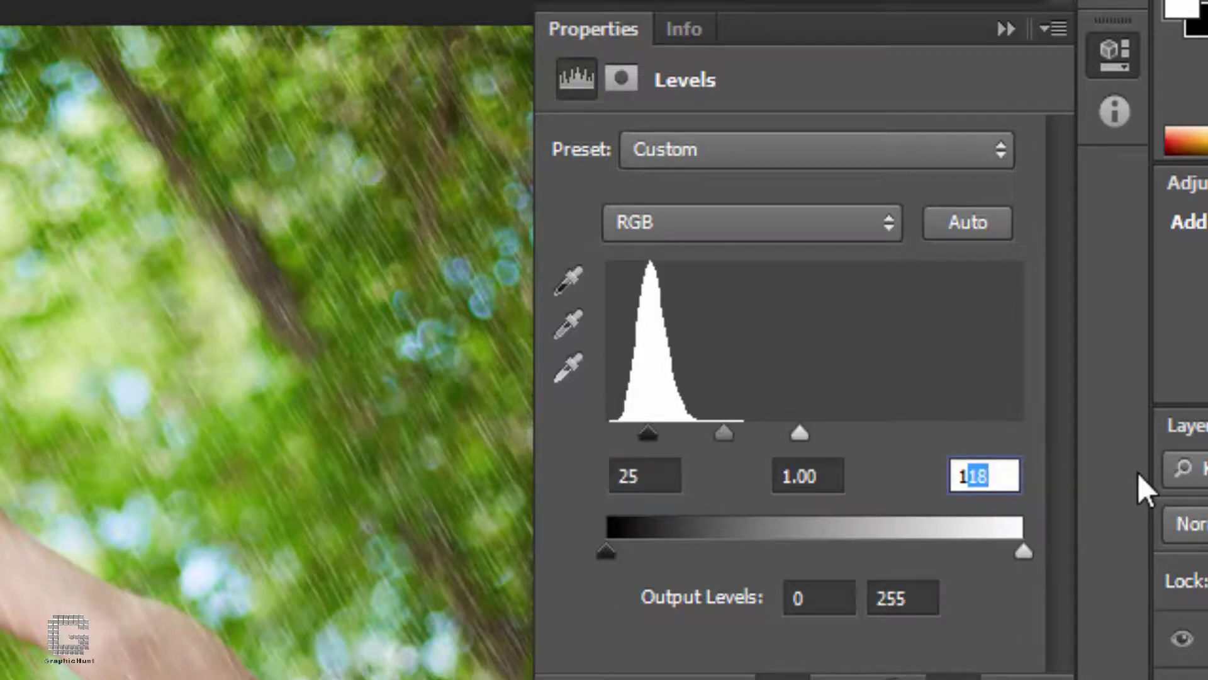
pyautogui.write('120')
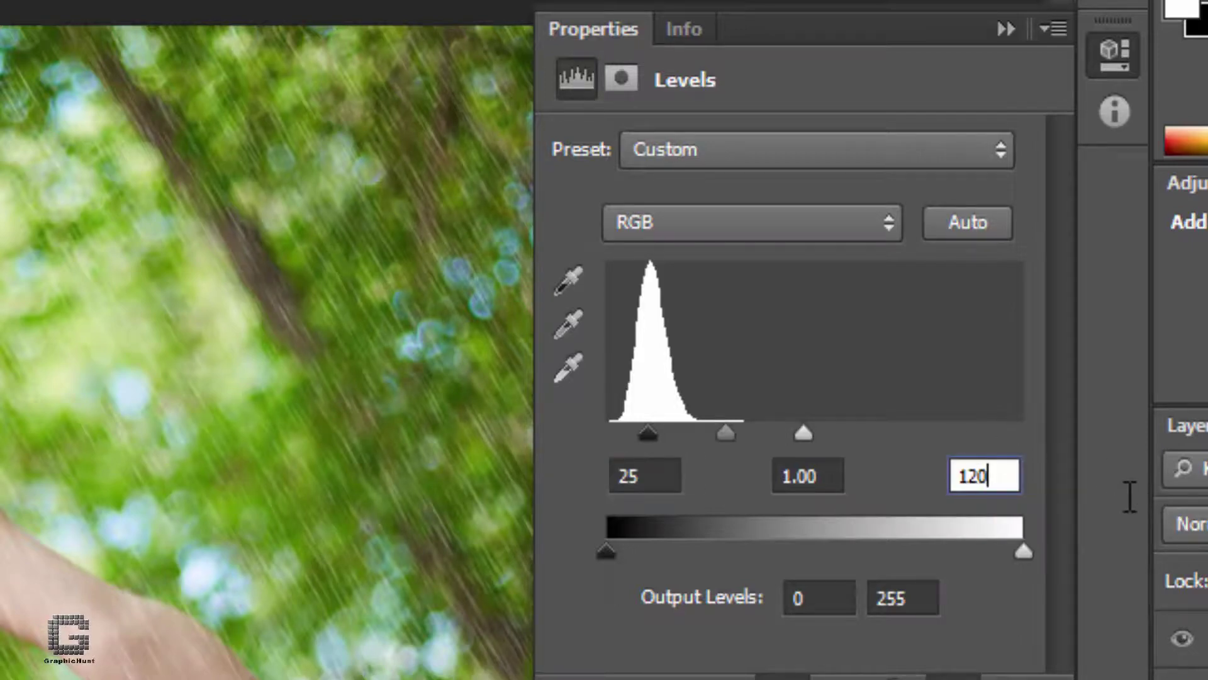
pyautogui.press('Return')
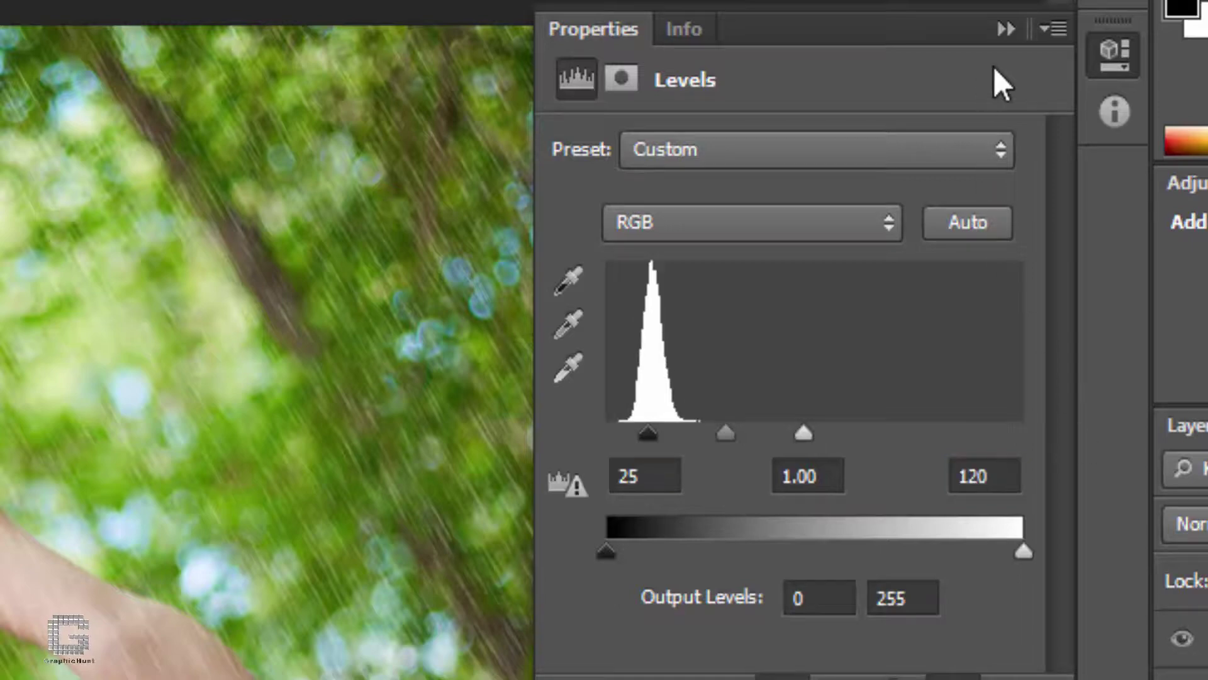
pyautogui.click(1003, 29)
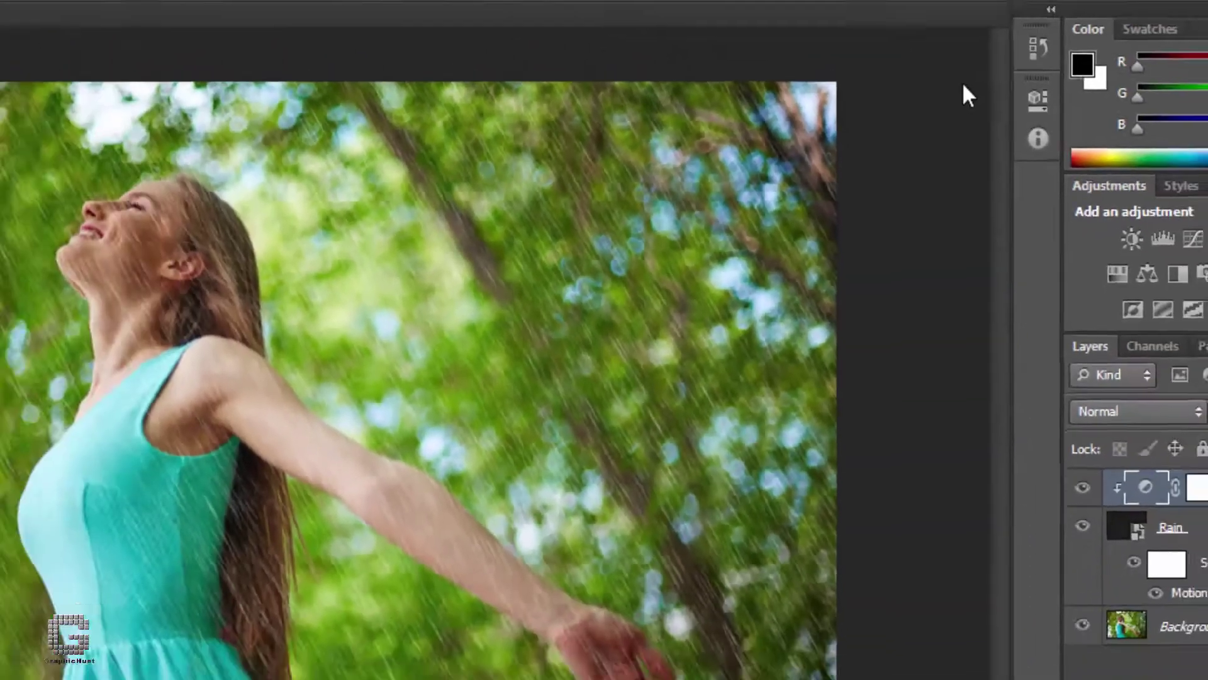